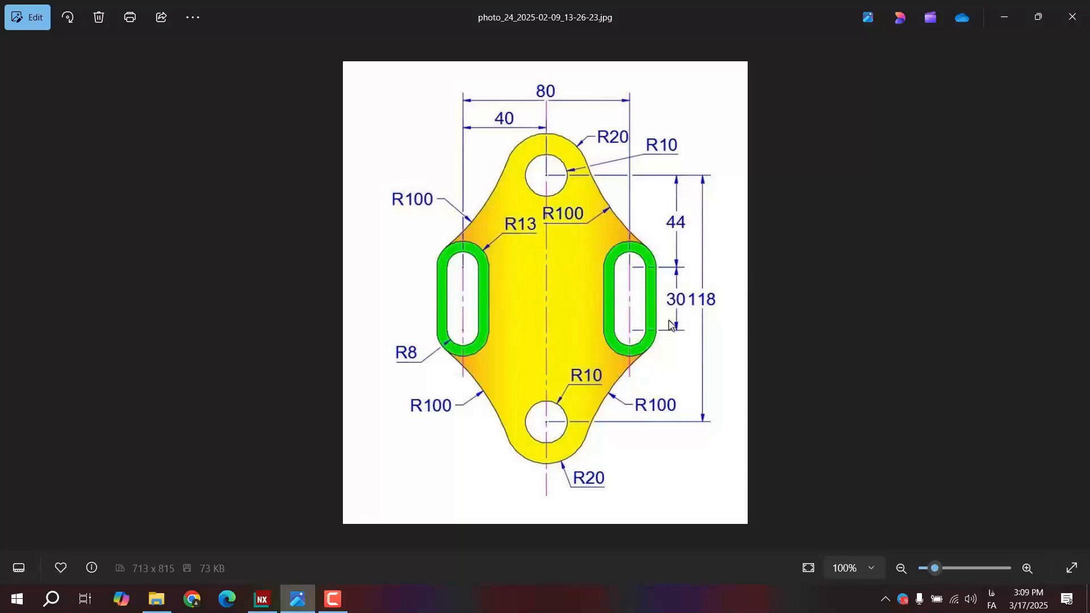
# Step: Switch to NX and create a new part from the millimetre Model template
pyautogui.click(1002, 21)
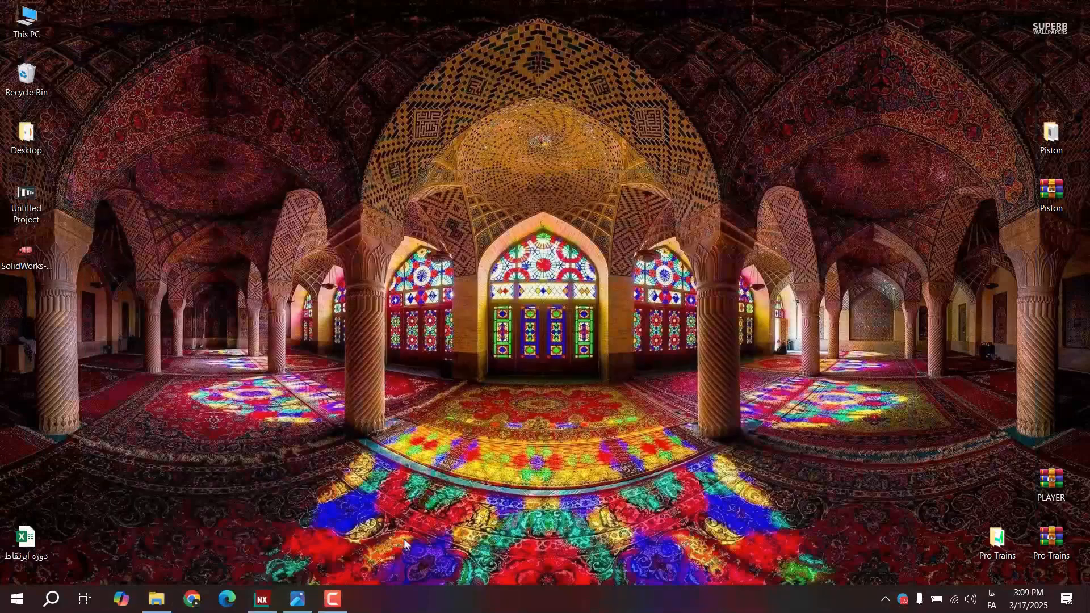
pyautogui.click(262, 600)
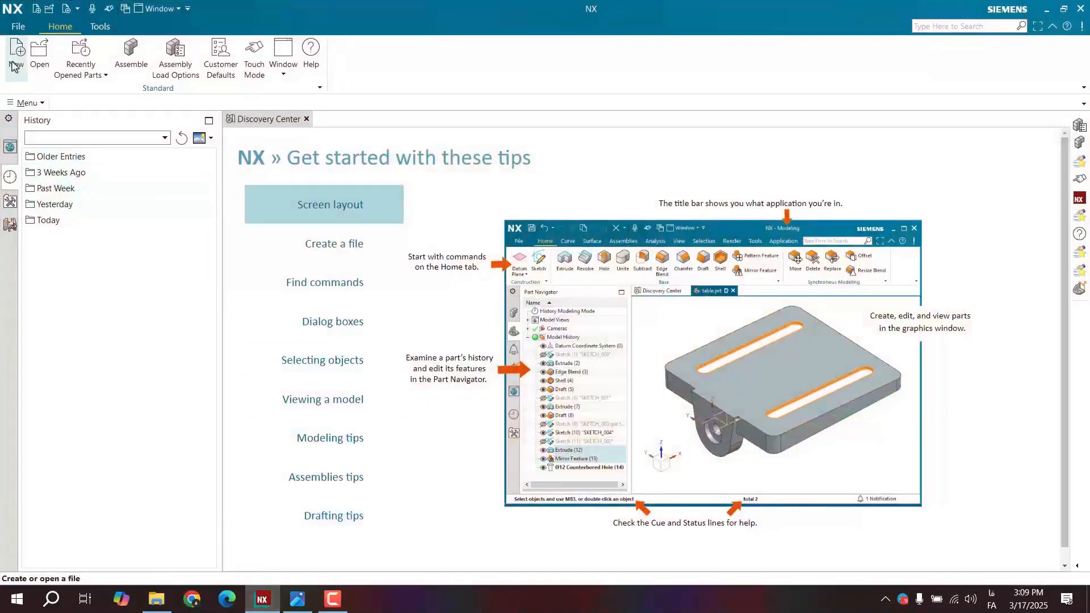
pyautogui.click(301, 595)
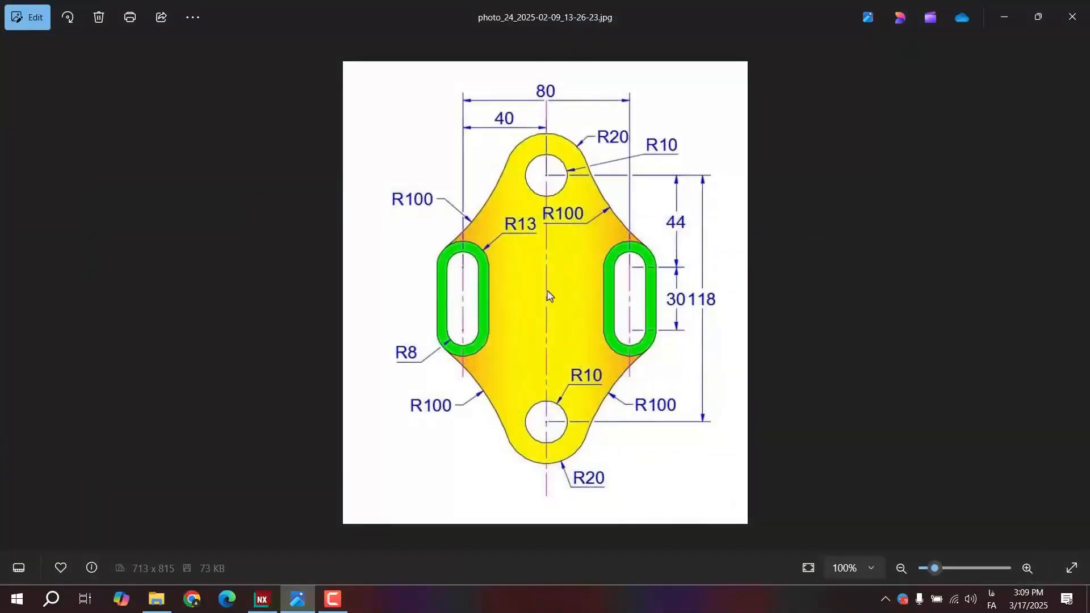
pyautogui.click(1002, 17)
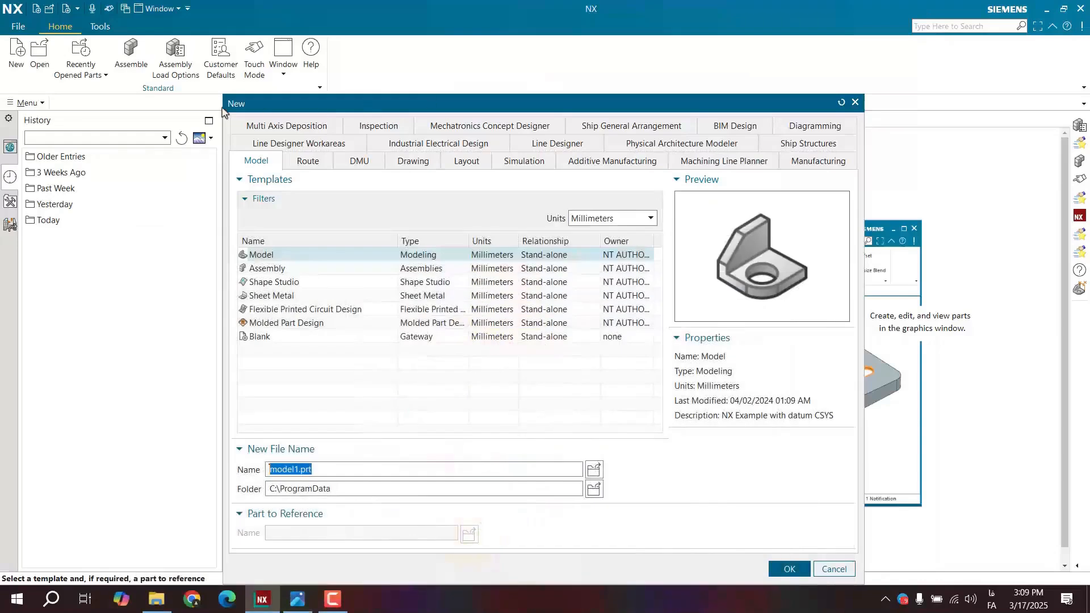
pyautogui.doubleClick(254, 257)
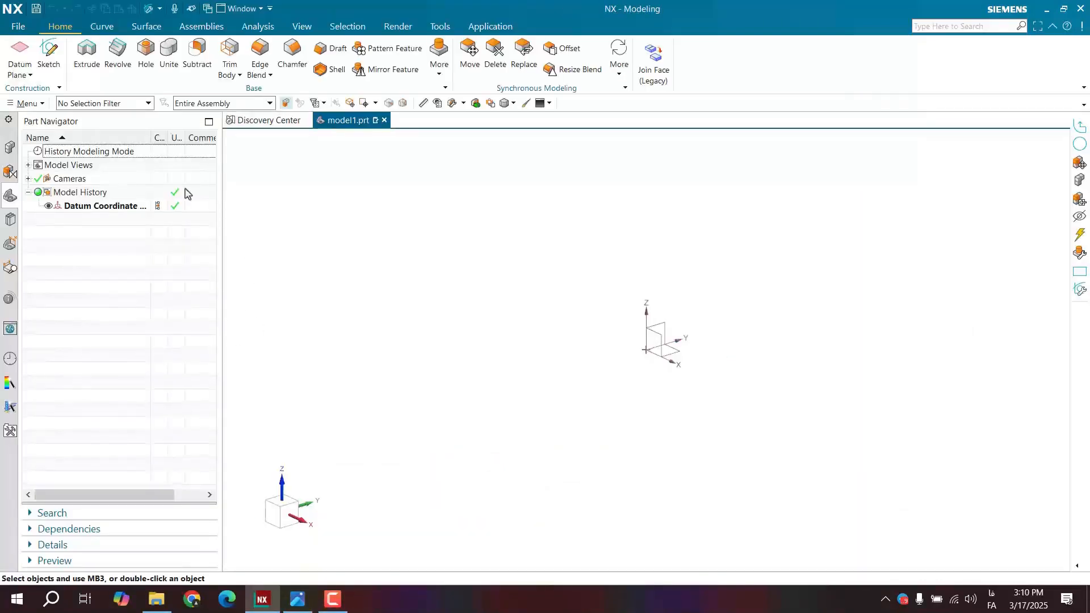
# Step: Start a new sketch on the Front (XZ) plane and check the reference drawing of the plate
pyautogui.click(48, 54)
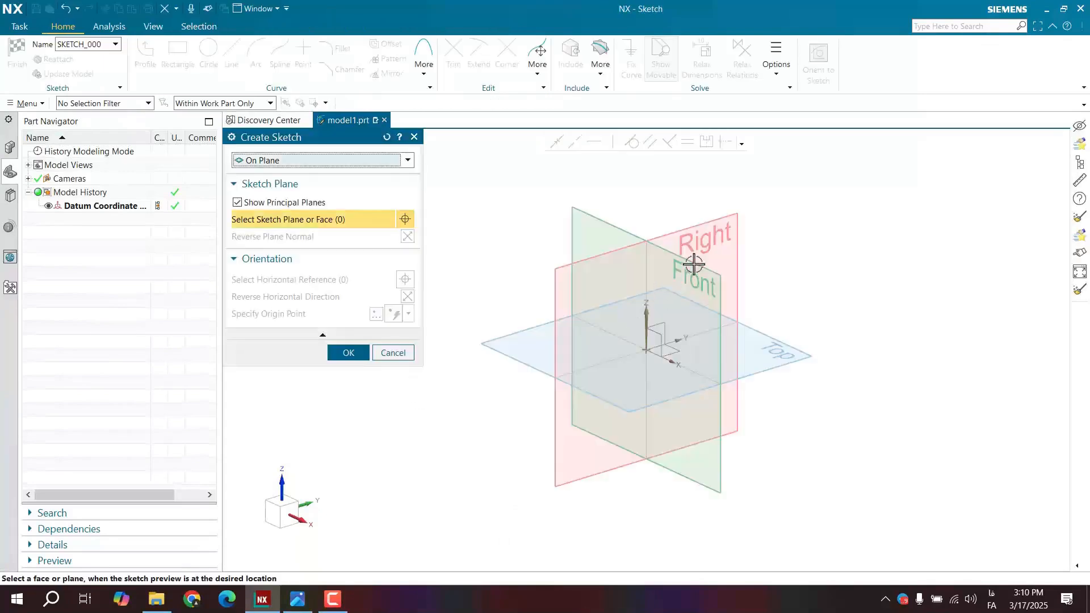
pyautogui.click(341, 355)
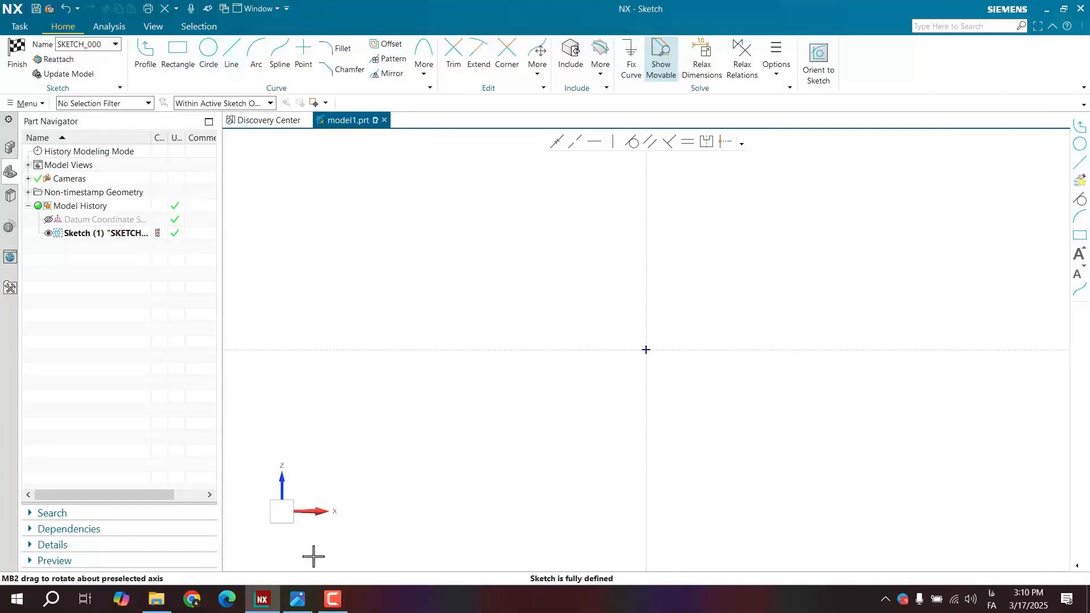
pyautogui.click(297, 599)
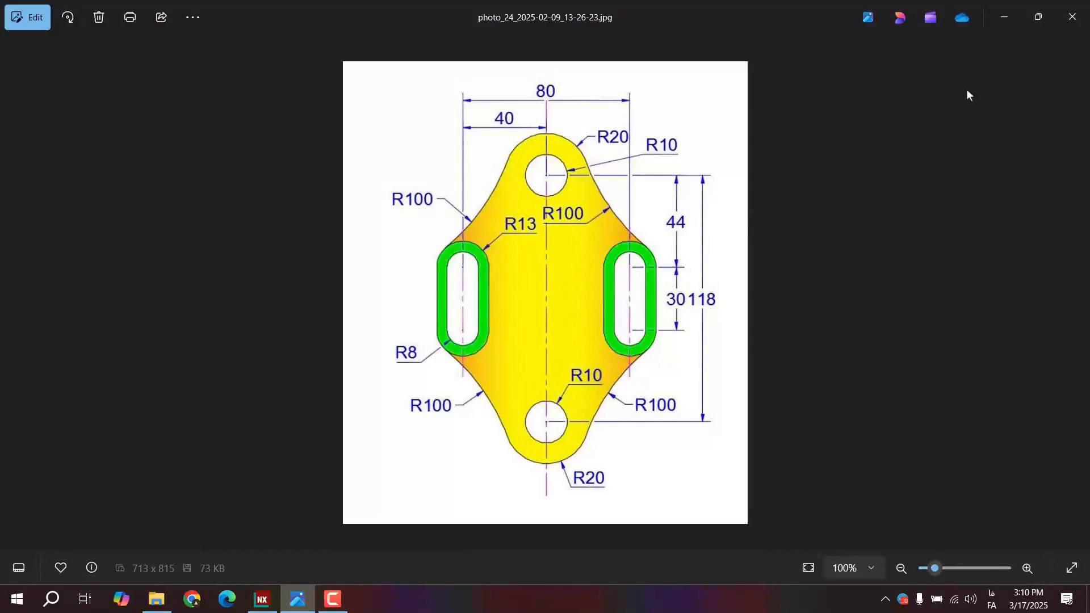
pyautogui.click(1008, 23)
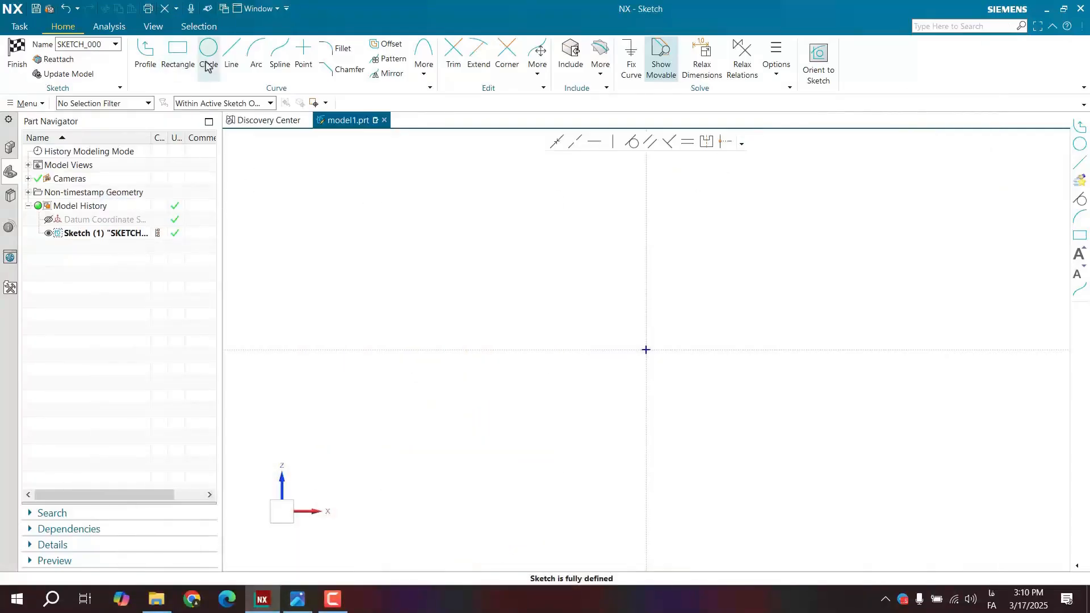
# Step: Sketch a circle centred on the vertical axis above the origin and set its diameter to 20 mm, scaling the entire sketch
pyautogui.click(208, 66)
pyautogui.click(607, 244)
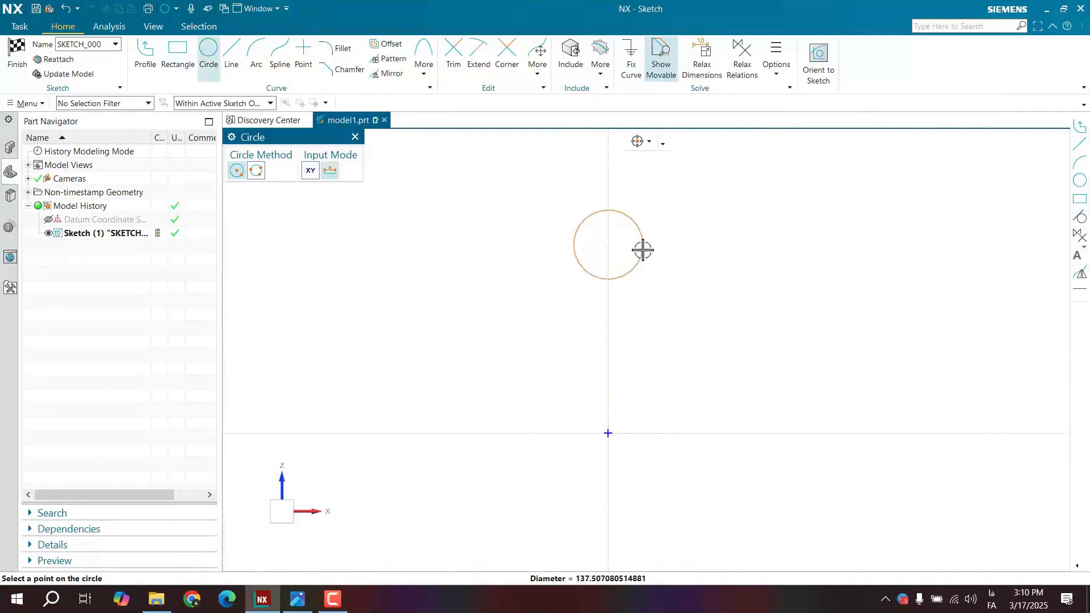
pyautogui.click(643, 250)
pyautogui.press('Escape')
pyautogui.click(633, 272)
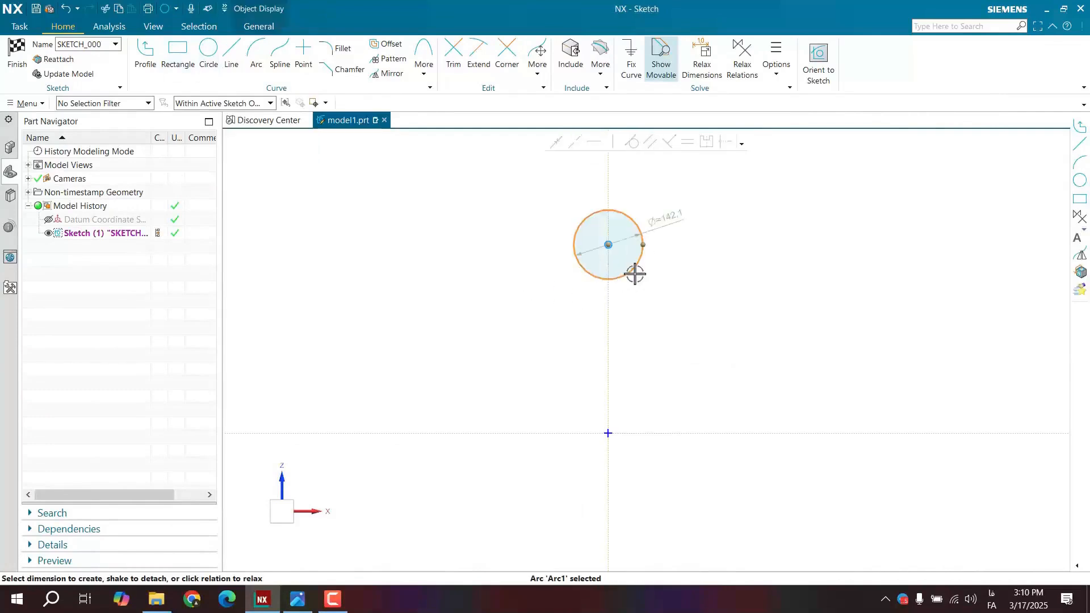
pyautogui.click(671, 218)
pyautogui.write('20')
pyautogui.press('Return')
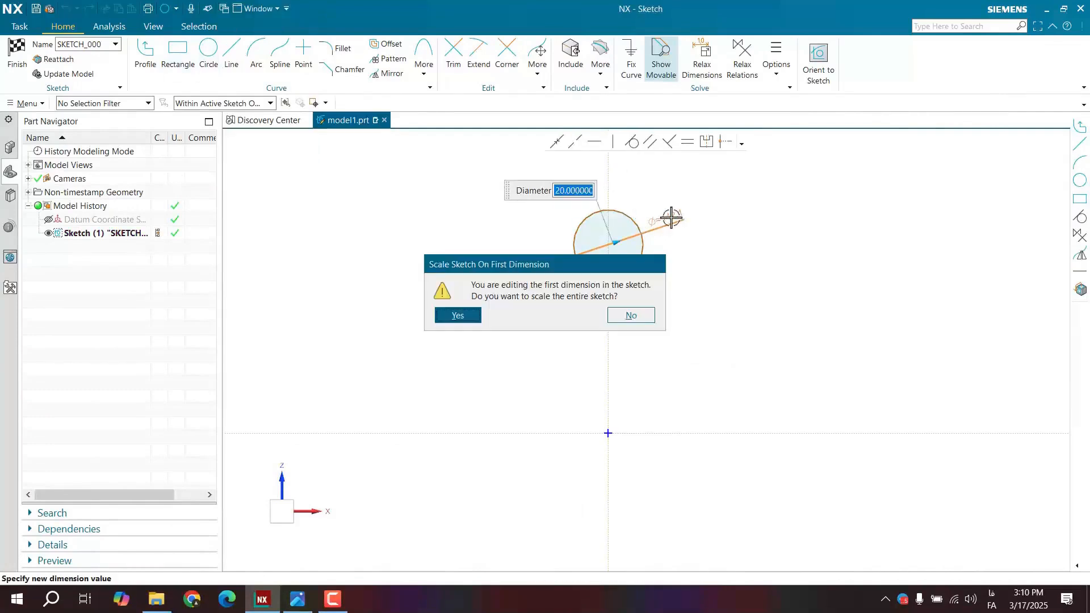
pyautogui.press('Return')
pyautogui.hotkey('ctrl', 'f')
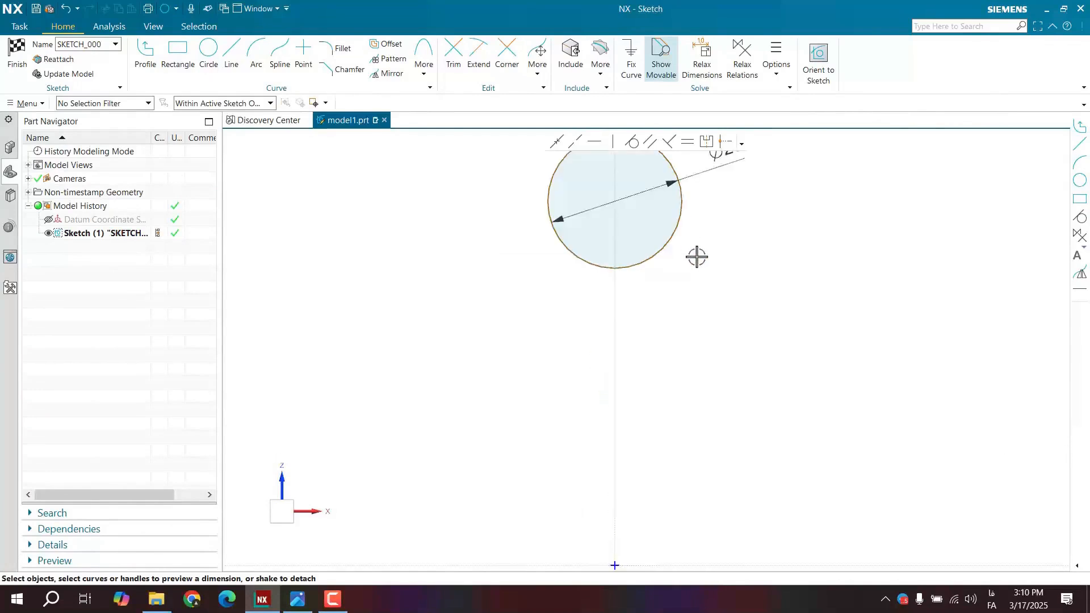
# Step: Check the hole spacing in the reference drawing and dimension the circle's centre 118/2 mm above the horizontal axis
pyautogui.click(306, 599)
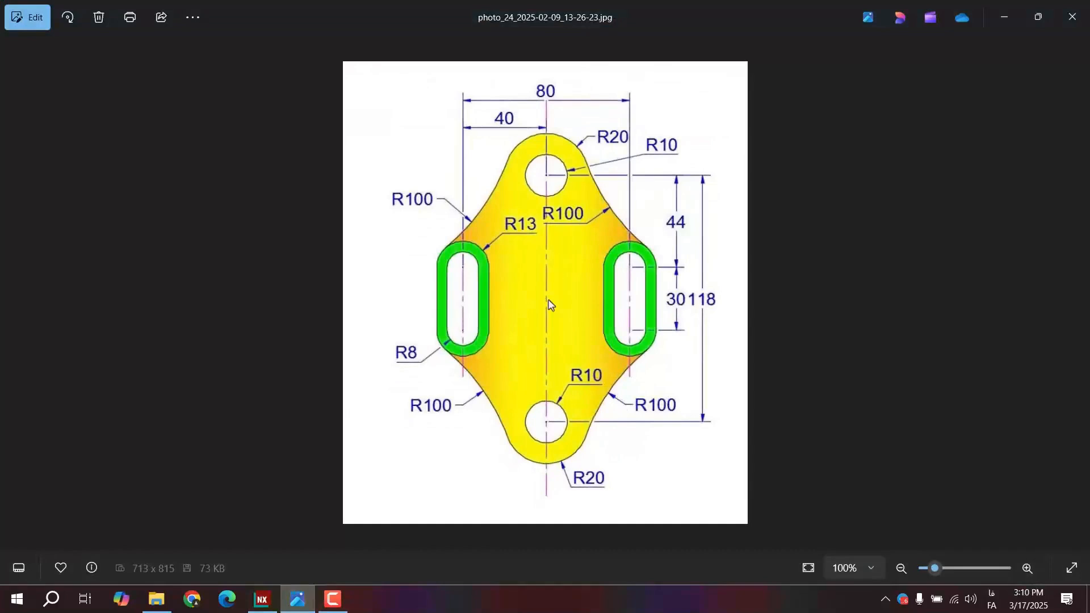
pyautogui.click(1033, 34)
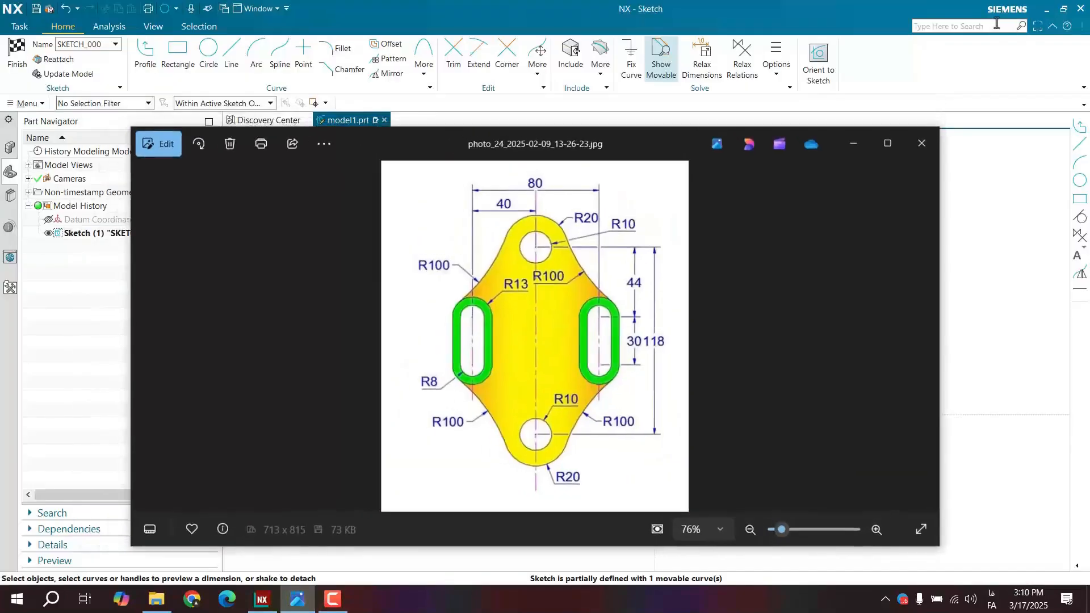
pyautogui.click(886, 144)
pyautogui.click(1012, 31)
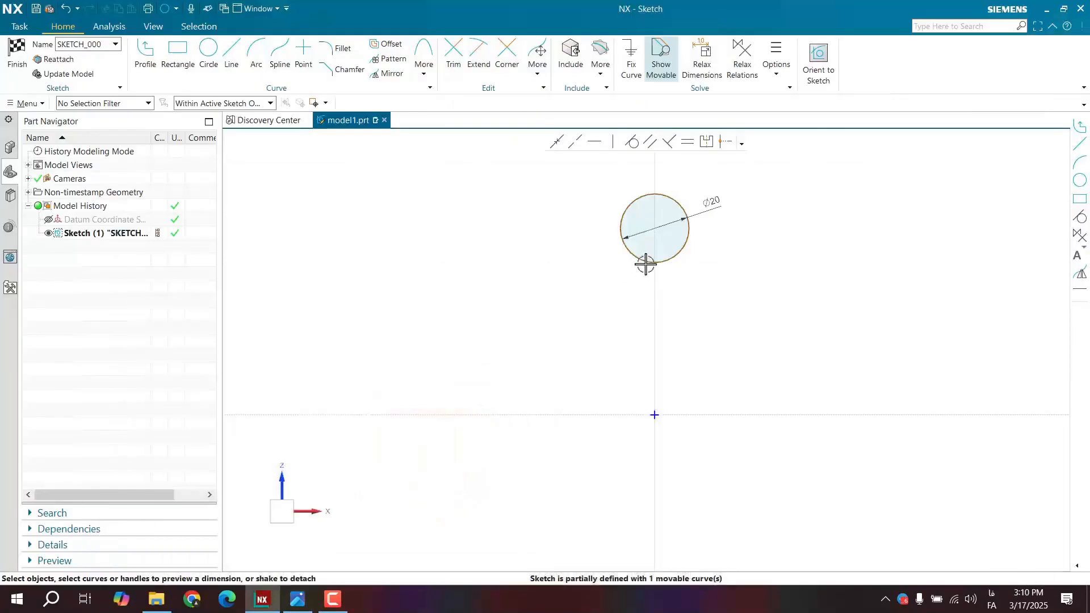
pyautogui.click(655, 228)
pyautogui.click(702, 397)
pyautogui.click(595, 327)
pyautogui.write('118/2')
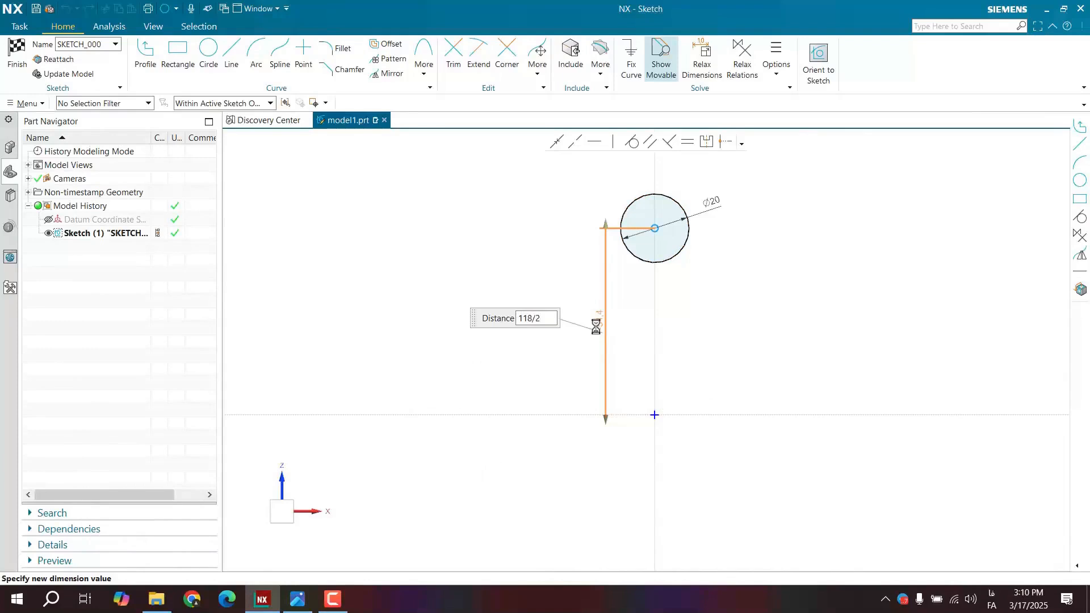
pyautogui.press('Return')
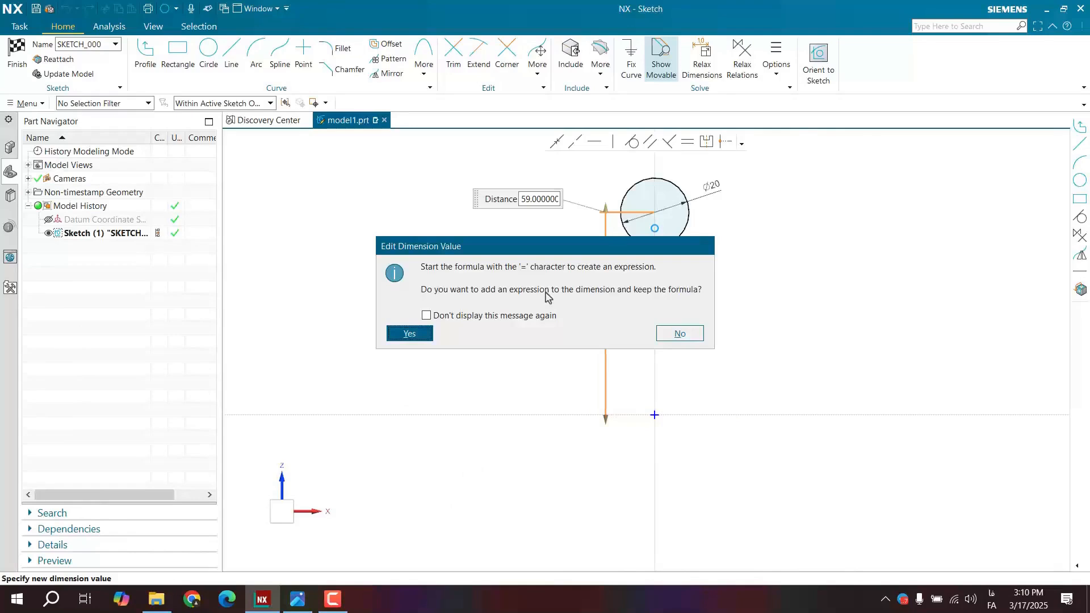
pyautogui.click(407, 335)
pyautogui.click(679, 333)
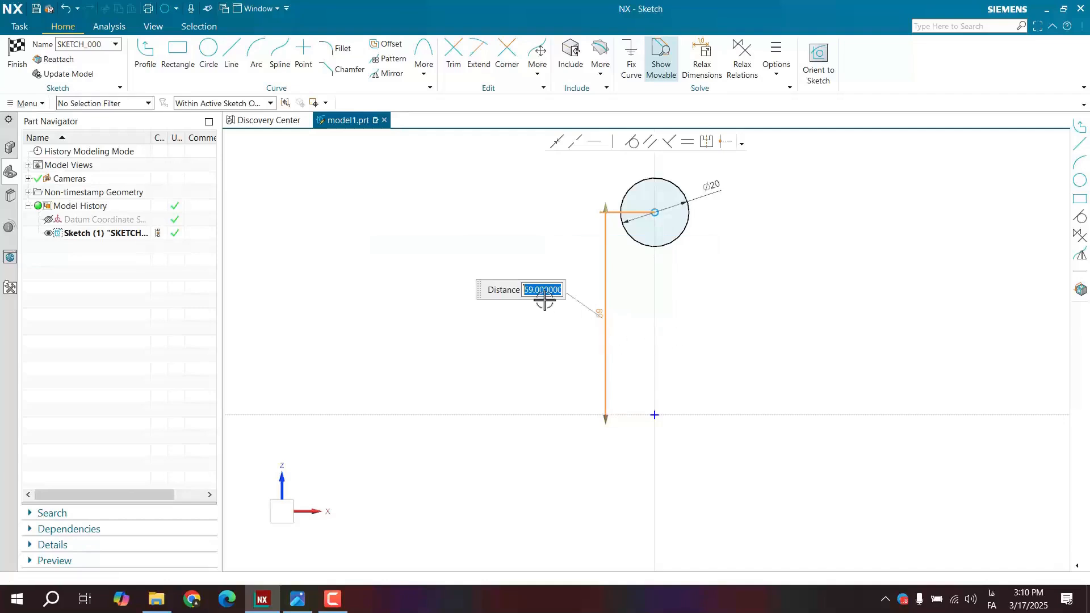
pyautogui.middleClick(497, 340)
pyautogui.keyDown('shift'); pyautogui.moveTo(509, 358); pyautogui.dragTo(463, 364, button='middle'); pyautogui.keyUp('shift')
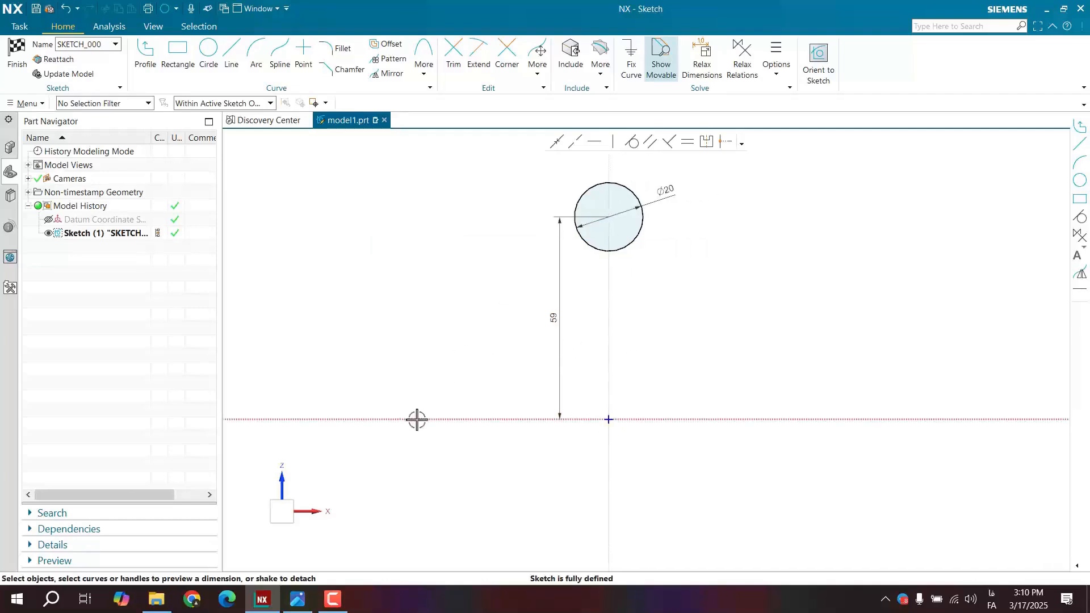
# Step: Try to mirror the 20 mm circle about the sketch's horizontal axis, and undo the mirror
pyautogui.click(390, 73)
pyautogui.click(628, 240)
pyautogui.click(278, 223)
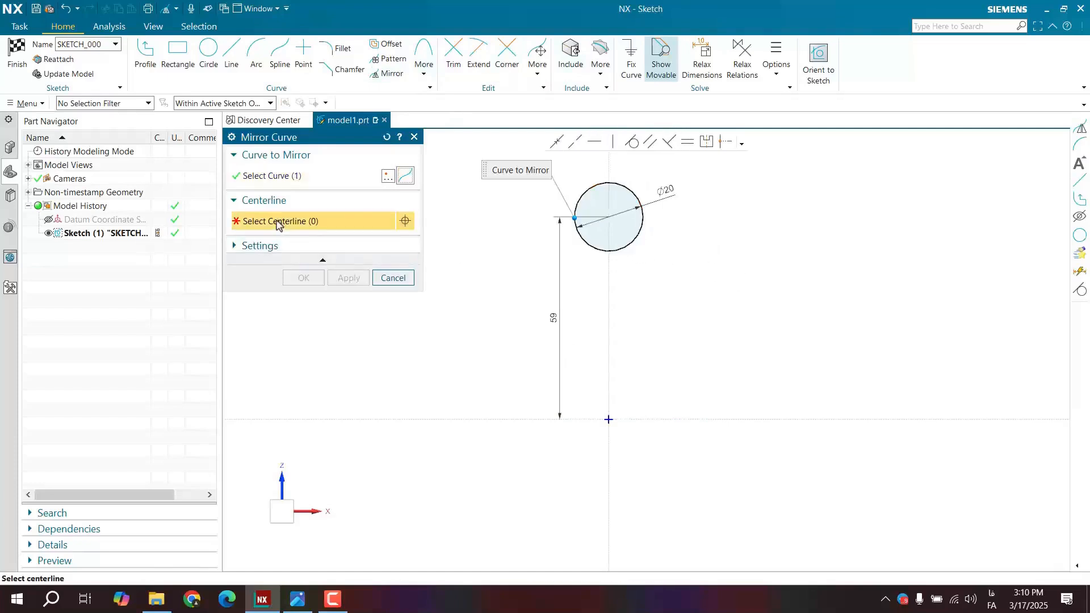
pyautogui.click(684, 418)
pyautogui.click(301, 278)
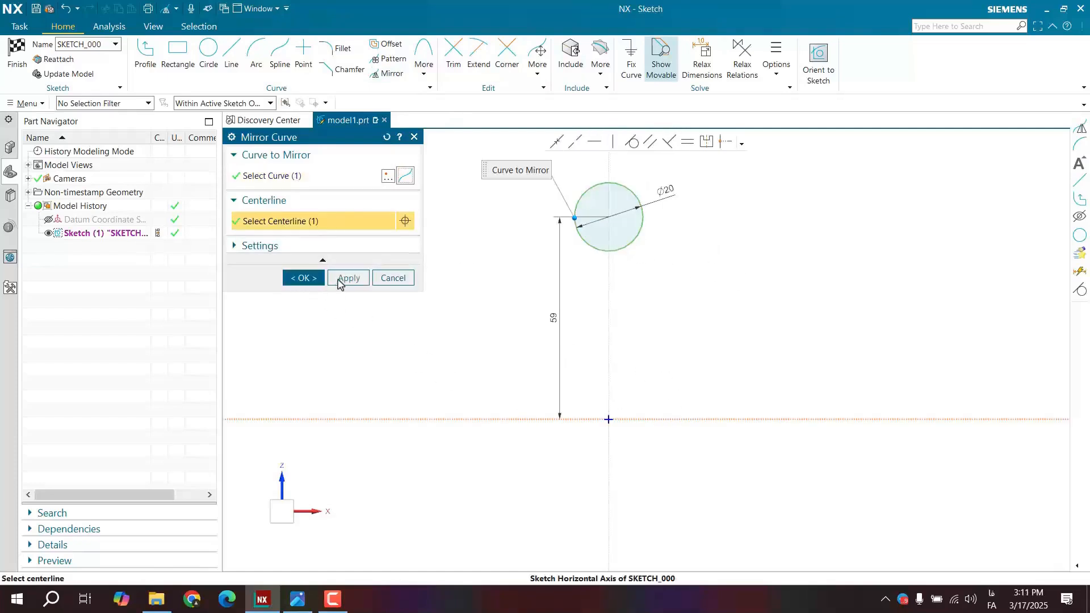
pyautogui.scroll(-2, 673, 233)
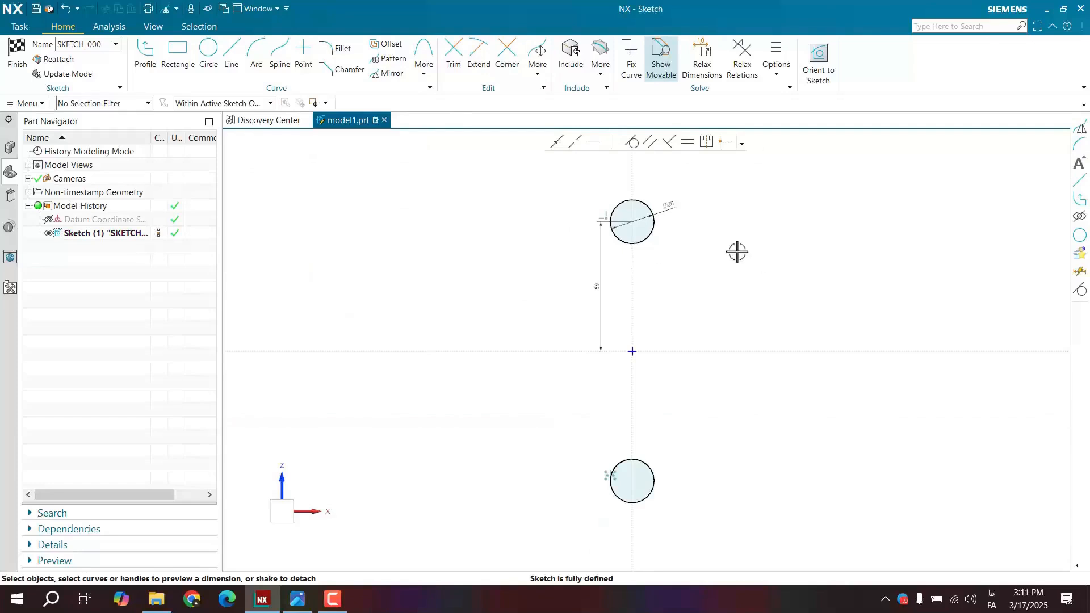
pyautogui.hotkey('ctrl', 'z')
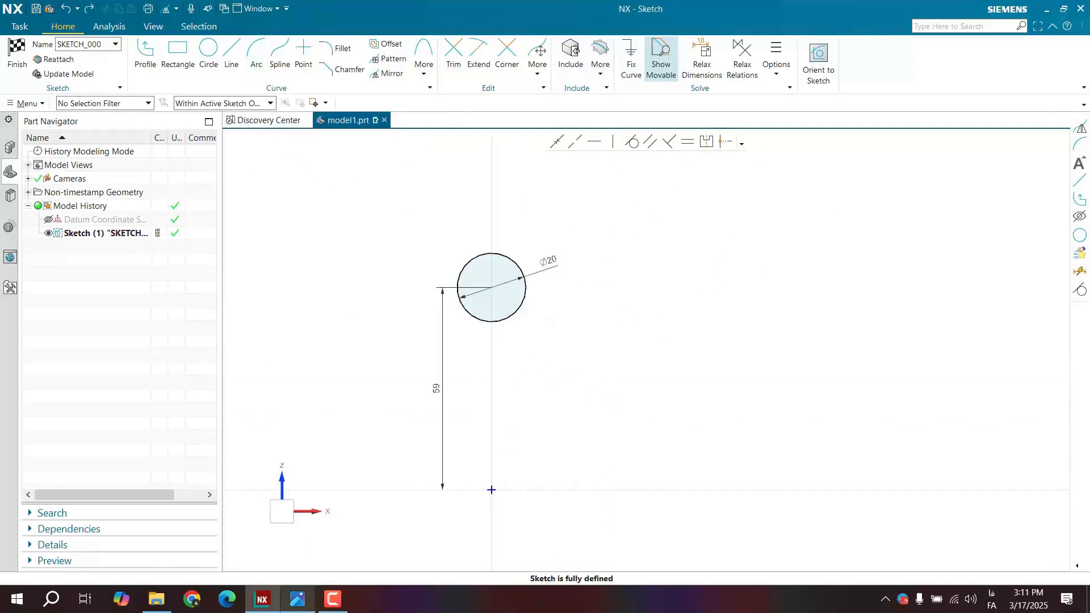
# Step: Draw an arc concentric with the circle, starting on the vertical axis above it, and set its radius to 20 mm
pyautogui.click(297, 599)
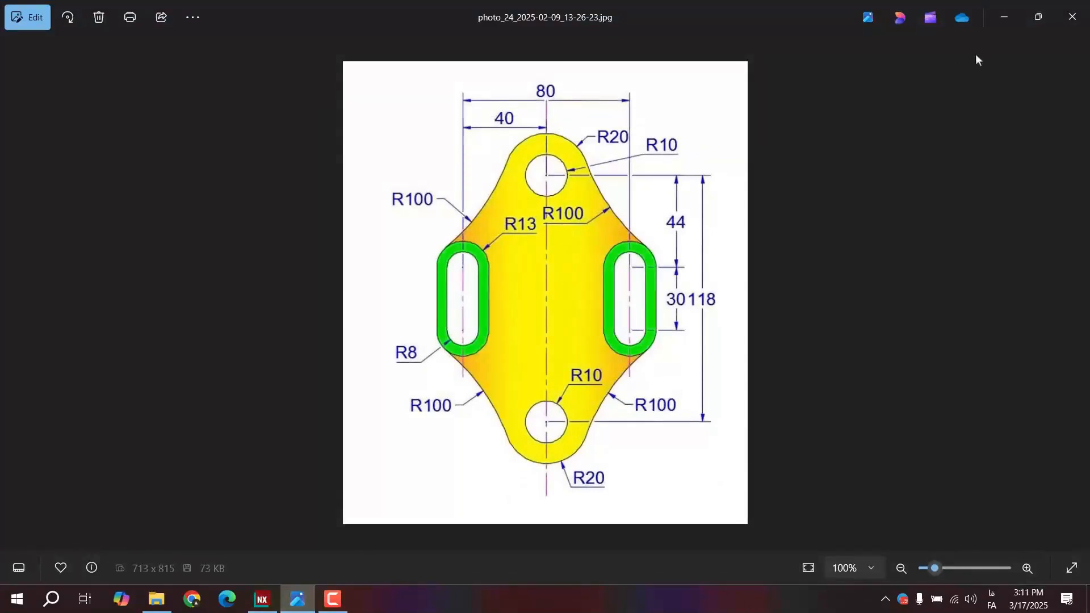
pyautogui.click(1004, 18)
pyautogui.click(256, 57)
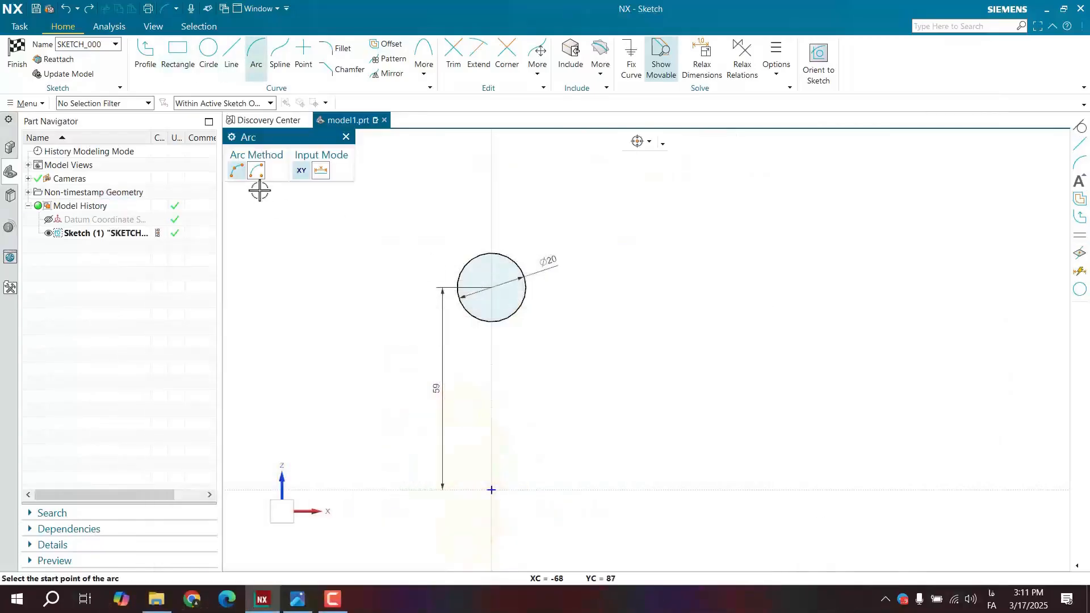
pyautogui.click(493, 280)
pyautogui.click(492, 208)
pyautogui.click(590, 275)
pyautogui.press('Escape')
pyautogui.click(545, 232)
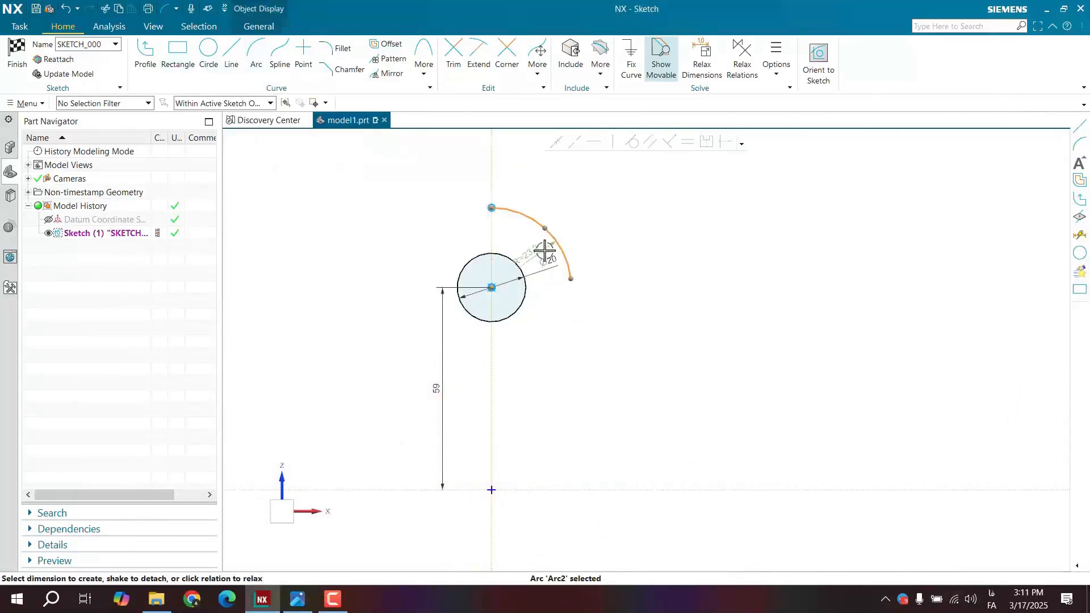
pyautogui.click(580, 206)
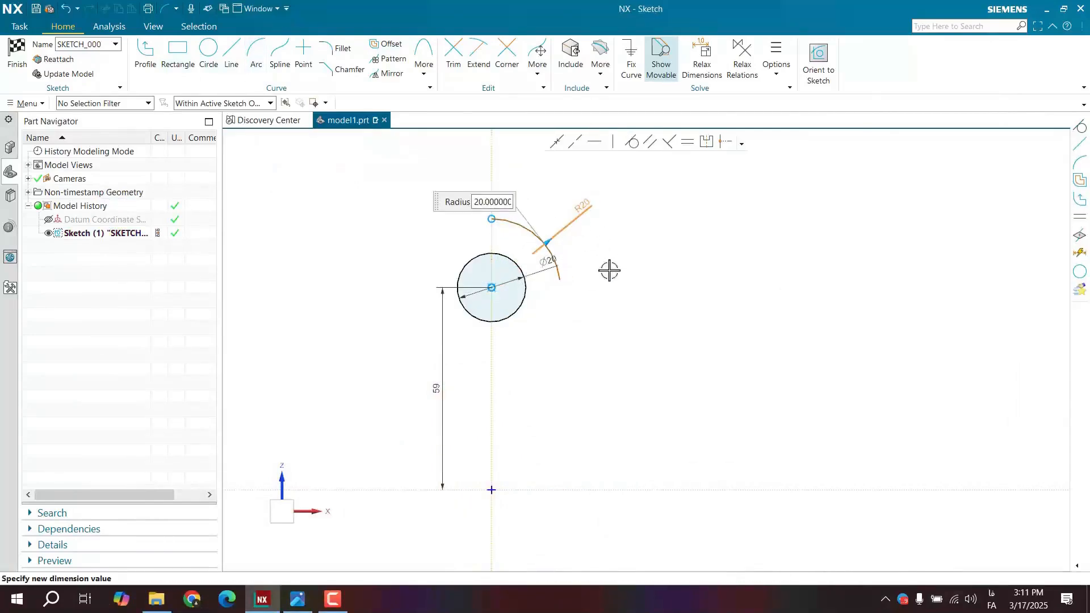
pyautogui.press('Return')
# Step: Draw a vertical line about 32 mm long across the horizontal axis, right of the origin, and convert it to a reference line
pyautogui.click(296, 591)
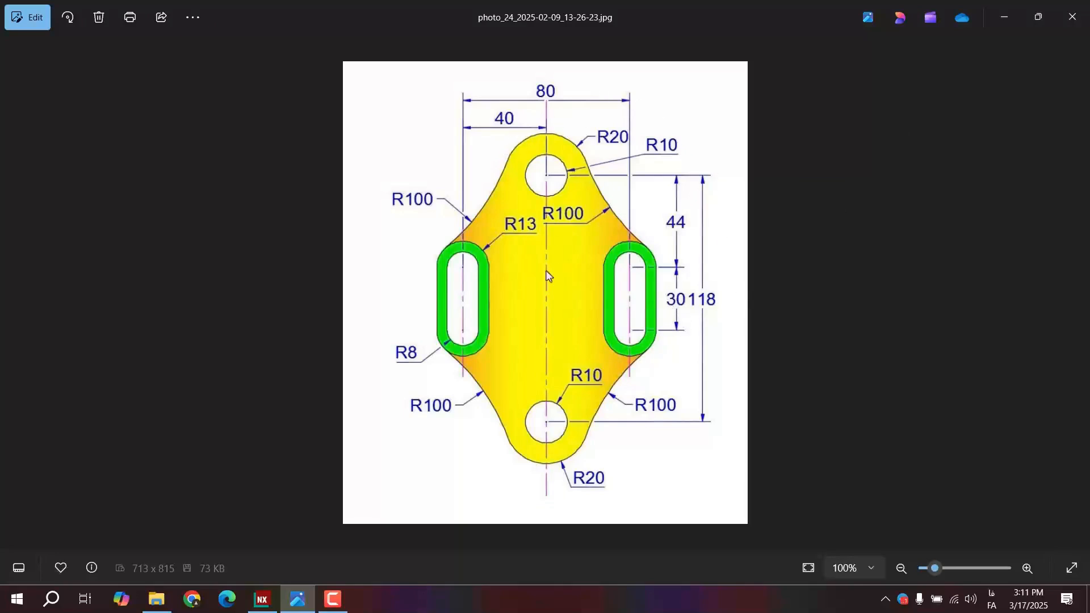
pyautogui.click(1005, 22)
pyautogui.click(231, 57)
pyautogui.click(670, 439)
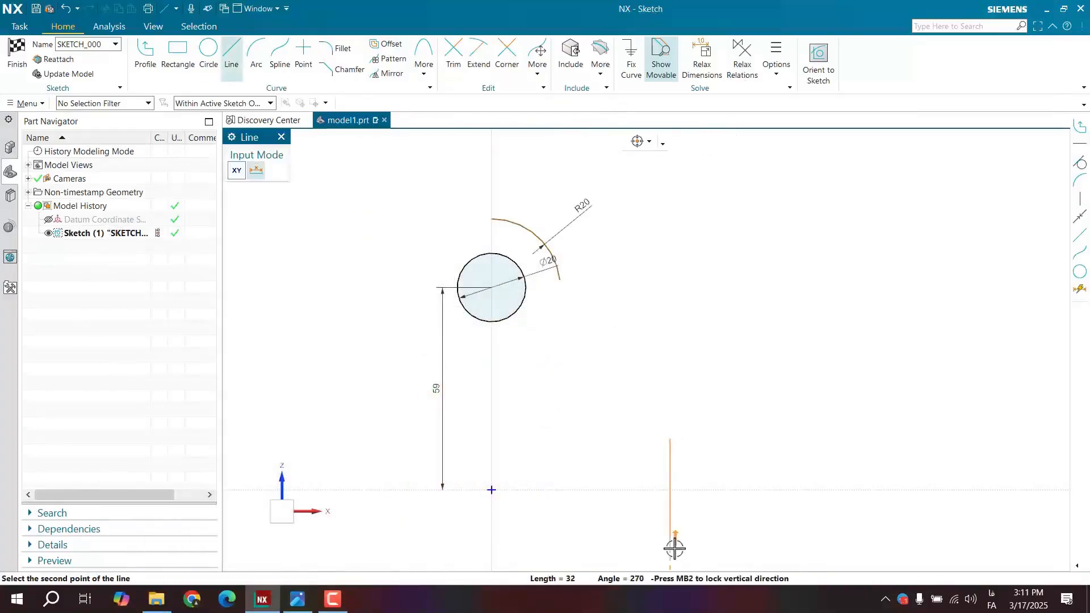
pyautogui.click(673, 547)
pyautogui.press('Escape')
pyautogui.keyDown('shift'); pyautogui.moveTo(664, 445); pyautogui.dragTo(659, 346, button='middle'); pyautogui.keyUp('shift')
pyautogui.click(666, 360)
pyautogui.click(675, 349)
# Step: Set the vertical reference line's length to 30 mm and constrain its midpoint to the horizontal axis
pyautogui.click(653, 389)
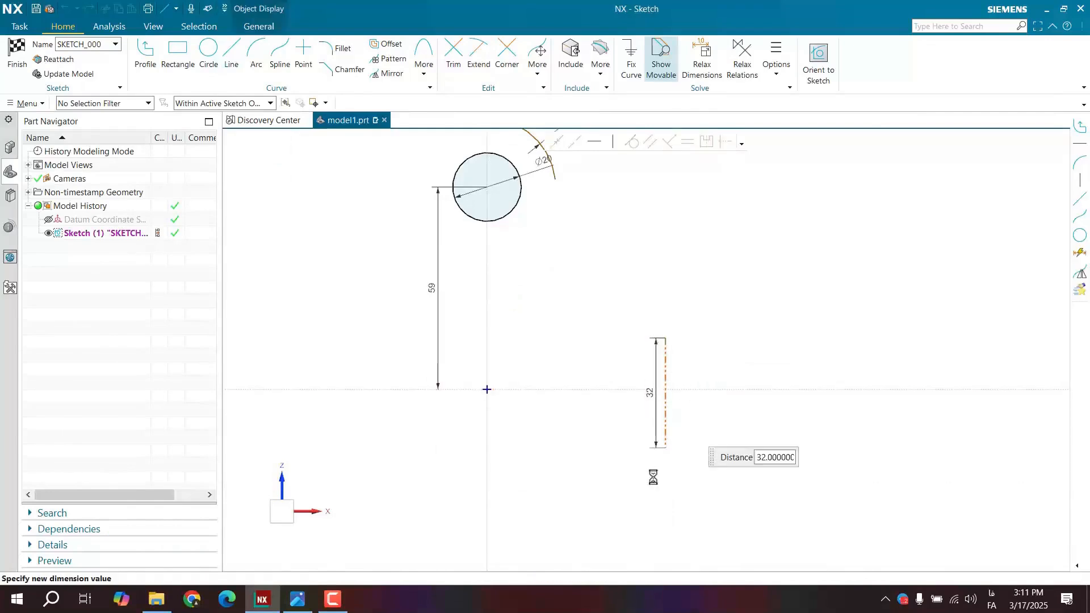
pyautogui.moveTo(655, 452); pyautogui.dragTo(651, 449)
pyautogui.click(657, 495)
pyautogui.click(665, 411)
pyautogui.moveTo(669, 395)
pyautogui.mouseDown()
pyautogui.moveTo(687, 409)
pyautogui.moveTo(666, 401)
pyautogui.mouseUp()
pyautogui.click(700, 434)
pyautogui.click(665, 405)
pyautogui.click(667, 390)
pyautogui.click(637, 390)
pyautogui.click(567, 147)
pyautogui.click(667, 437)
pyautogui.moveTo(668, 437); pyautogui.dragTo(638, 458)
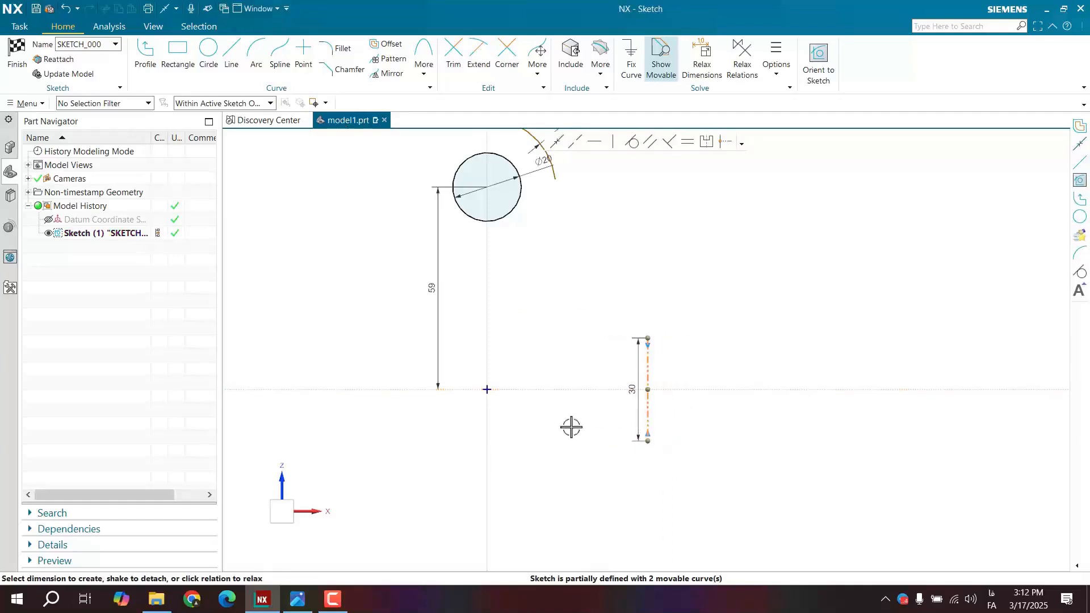
# Step: Dimension the reference line 40 mm horizontally from the sketch's vertical axis
pyautogui.click(634, 425)
pyautogui.click(484, 424)
pyautogui.click(642, 467)
pyautogui.write('40')
pyautogui.press('Return')
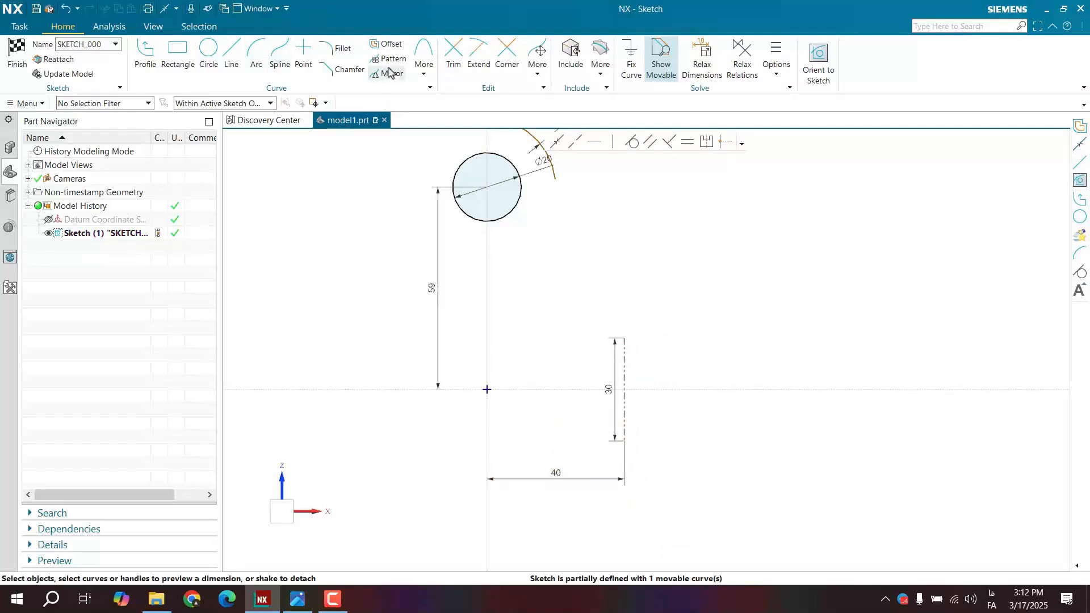
# Step: Offset the vertical reference line symmetrically by 8 mm to create the two straight sides of the slot
pyautogui.click(388, 44)
pyautogui.scroll(1, 612, 452)
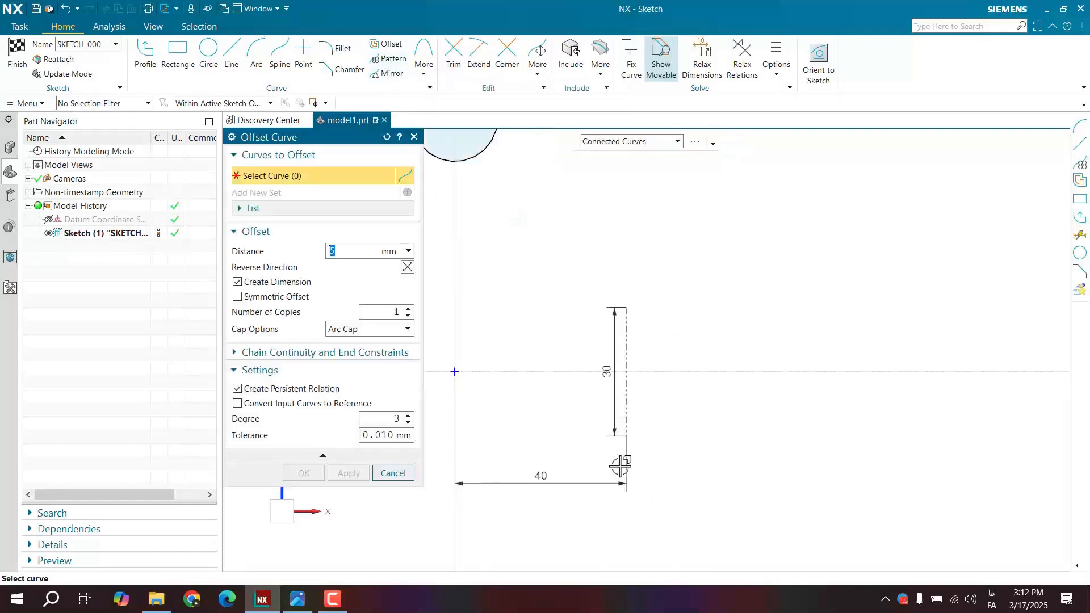
pyautogui.click(623, 420)
pyautogui.moveTo(613, 415); pyautogui.dragTo(595, 413)
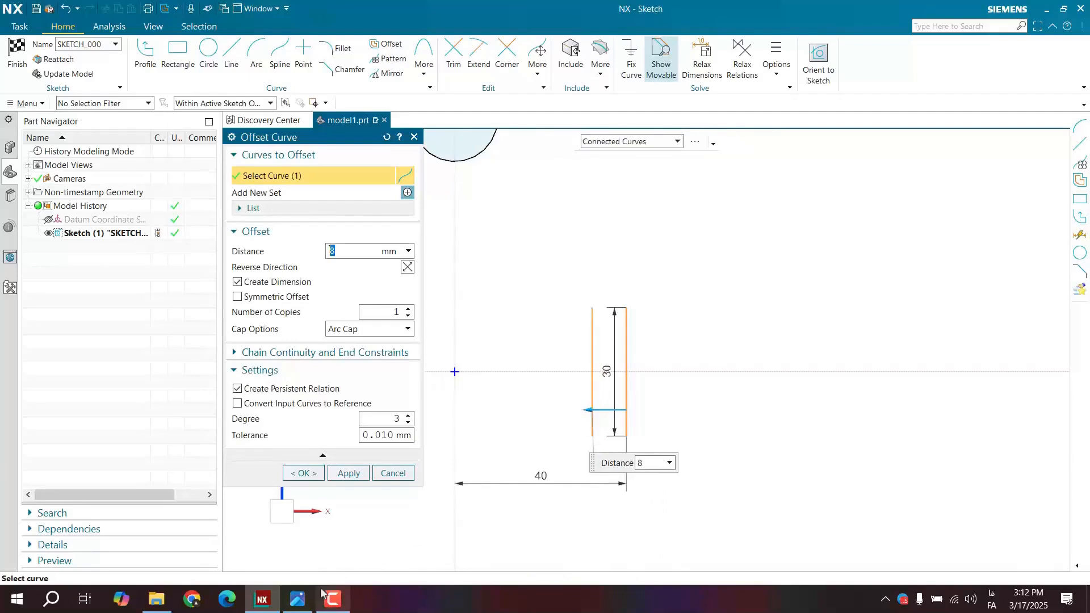
pyautogui.click(297, 598)
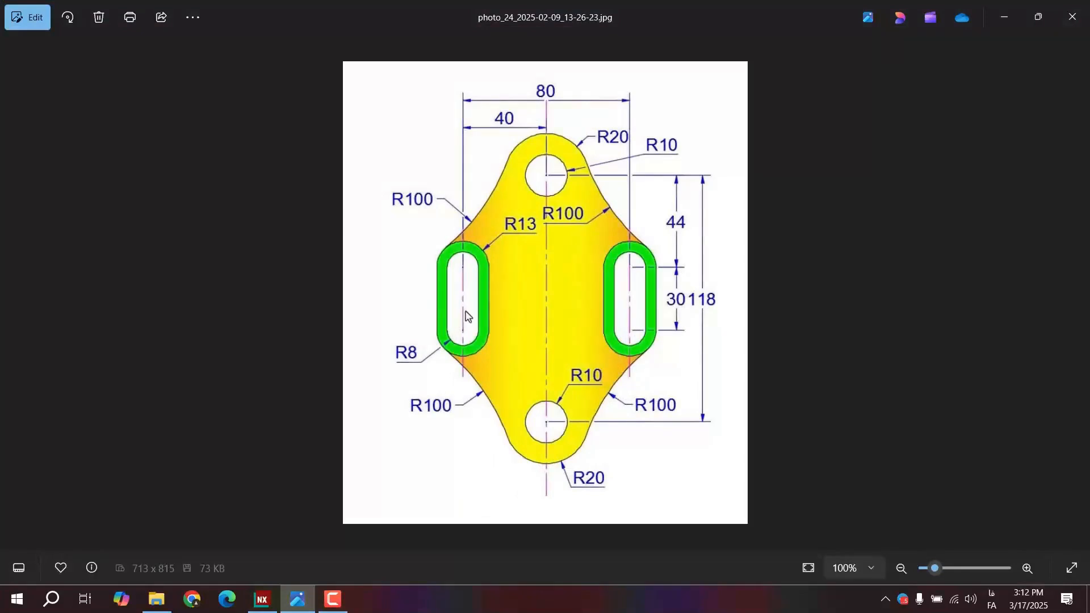
pyautogui.click(1003, 16)
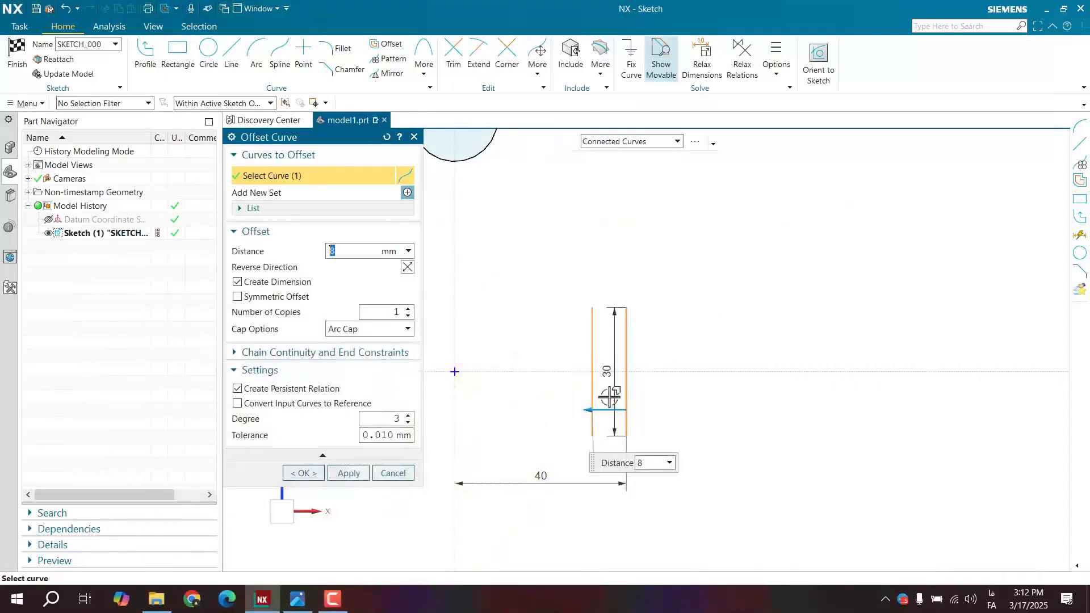
pyautogui.moveTo(576, 410); pyautogui.dragTo(592, 409)
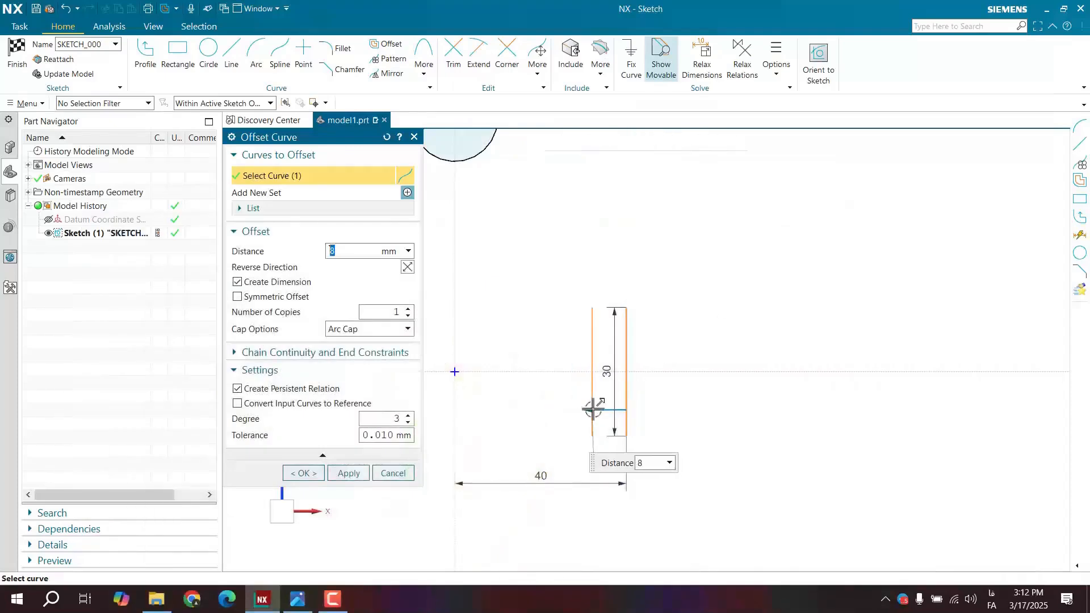
pyautogui.click(282, 300)
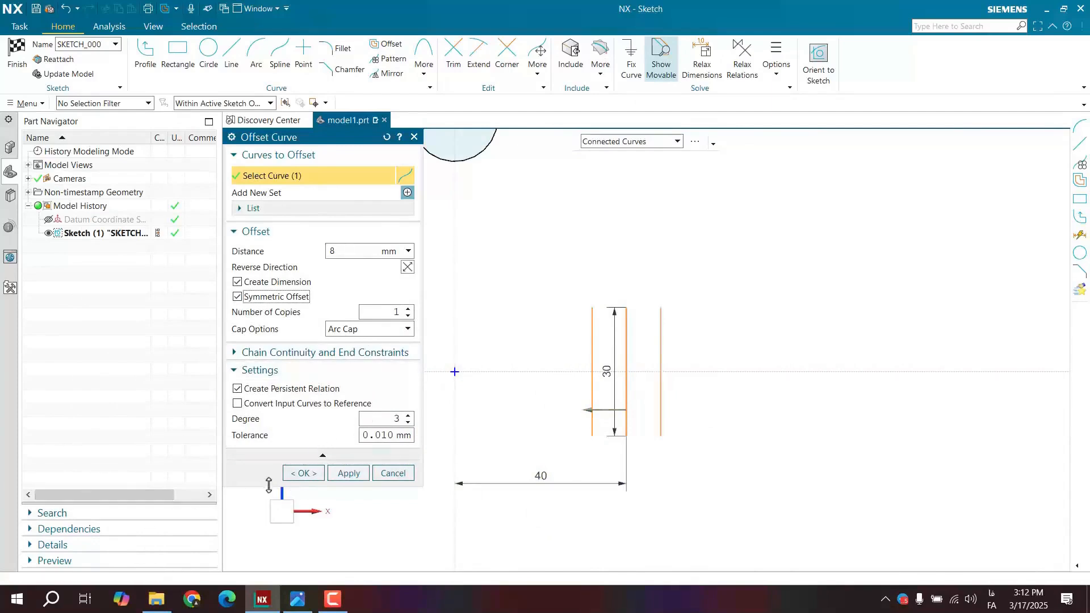
pyautogui.click(301, 473)
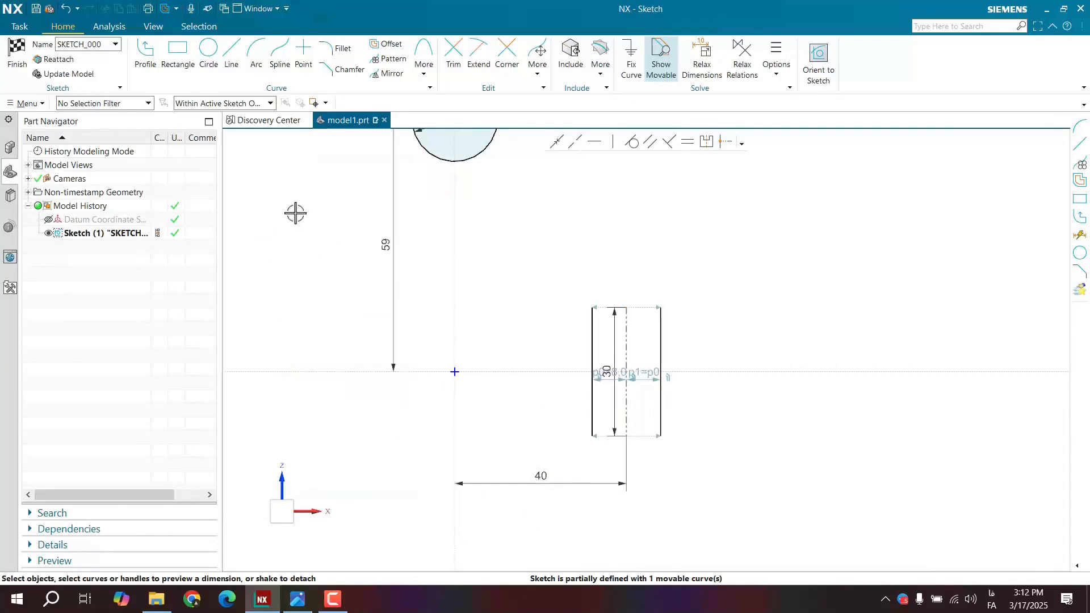
# Step: Close both ends of the slot with outward semicircular three-point arcs joining the ends of its straight sides
pyautogui.click(256, 57)
pyautogui.scroll(1, 738, 397)
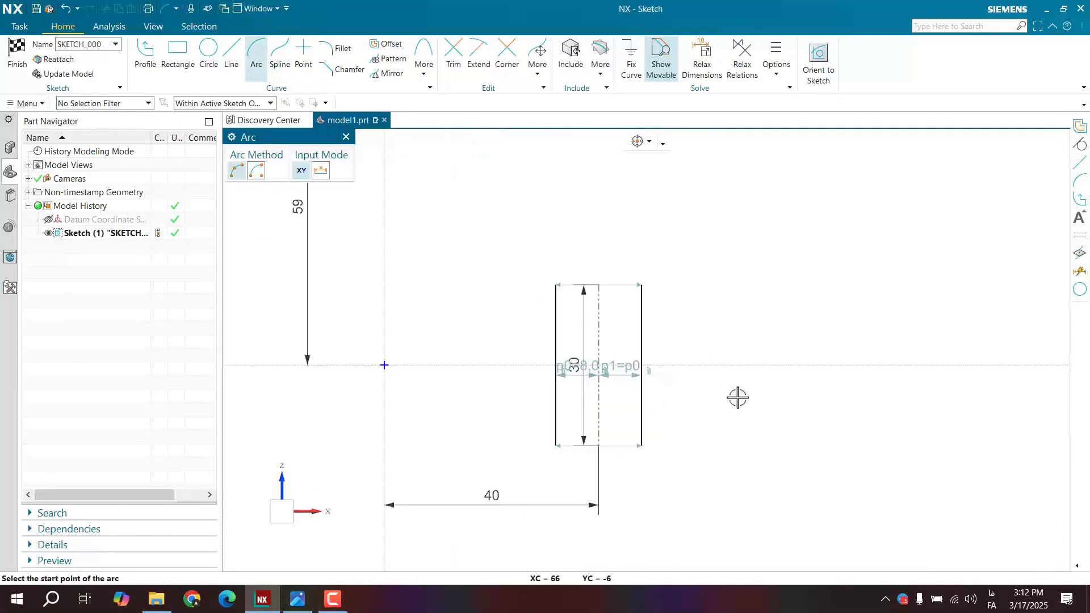
pyautogui.click(555, 285)
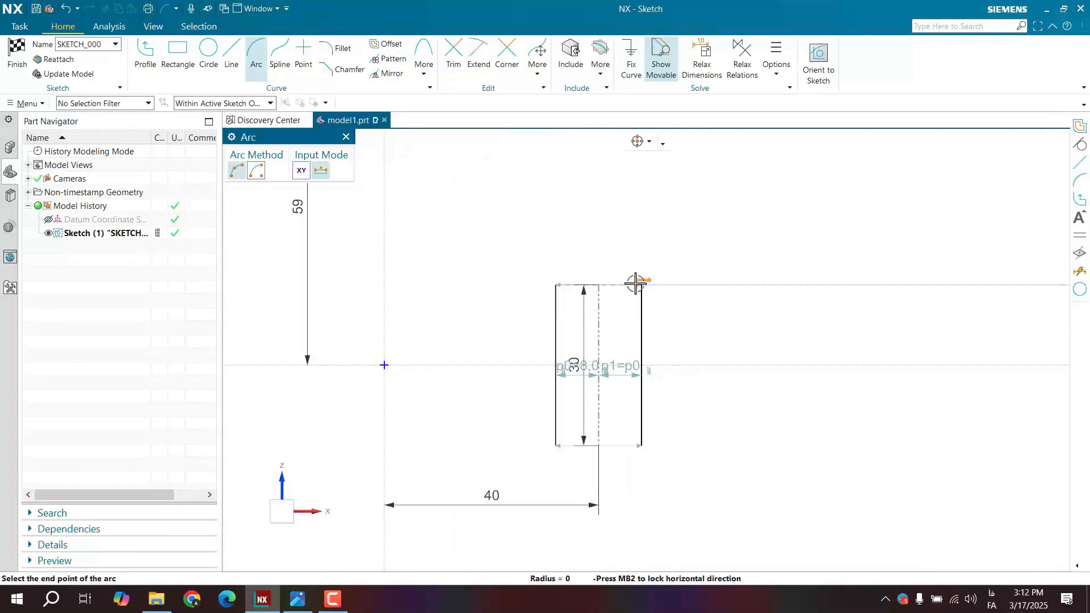
pyautogui.click(642, 285)
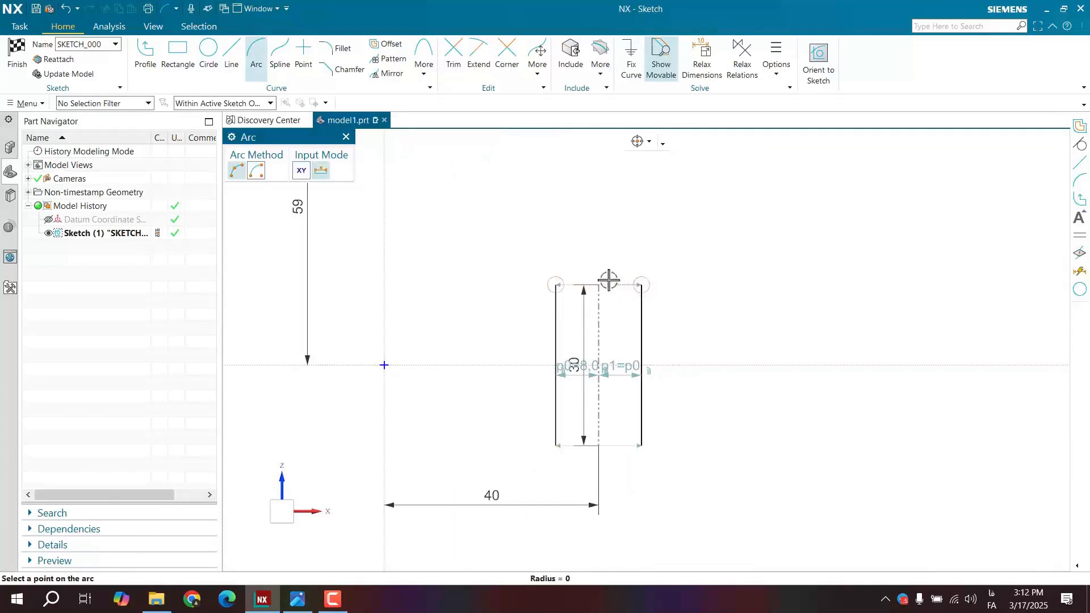
pyautogui.click(598, 232)
pyautogui.click(556, 444)
pyautogui.click(641, 445)
pyautogui.click(600, 480)
pyautogui.scroll(-3, 514, 454)
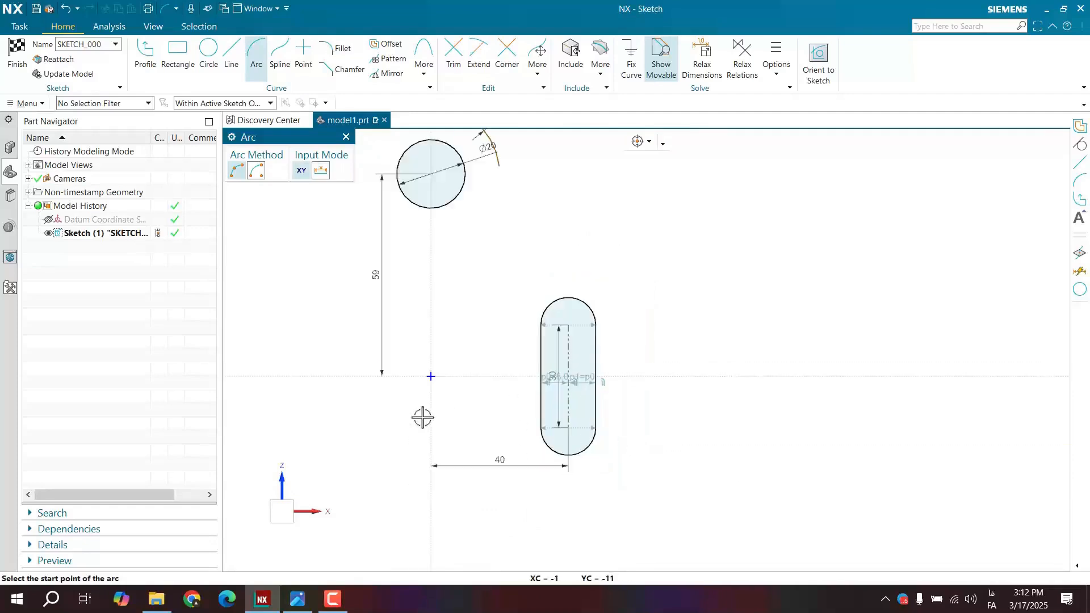
pyautogui.click(346, 137)
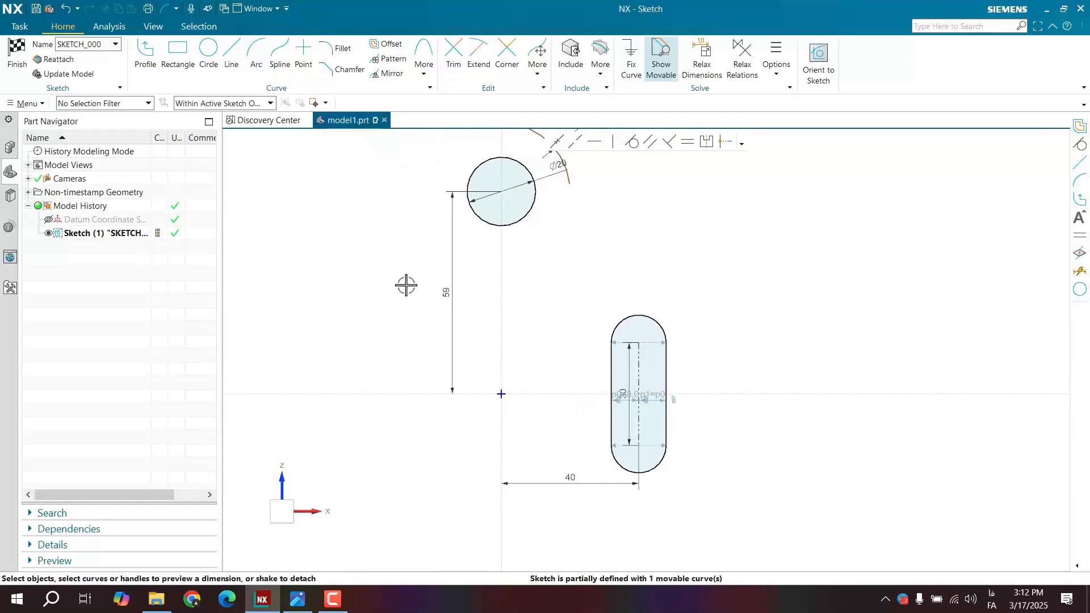
# Step: Offset the closed slot outline 5 mm outward, with symmetric offset turned off
pyautogui.click(395, 45)
pyautogui.click(663, 372)
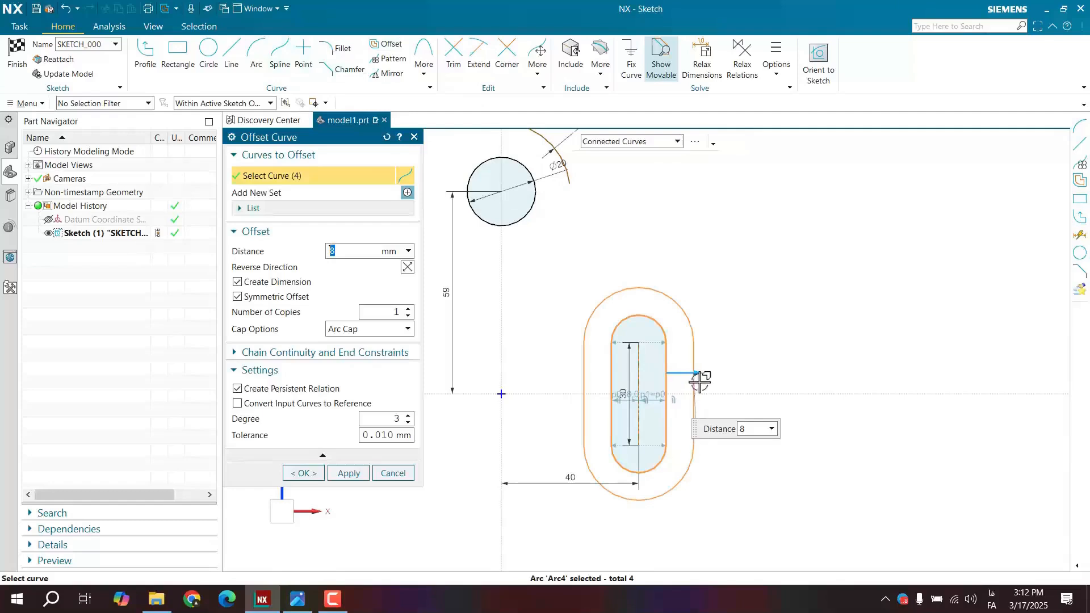
pyautogui.click(297, 599)
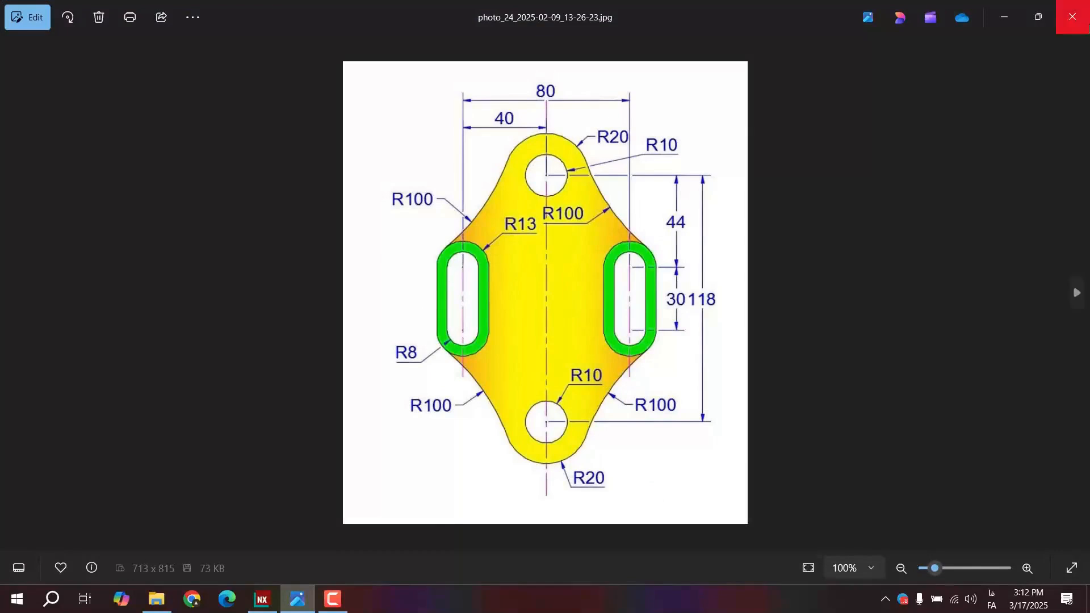
pyautogui.click(1005, 24)
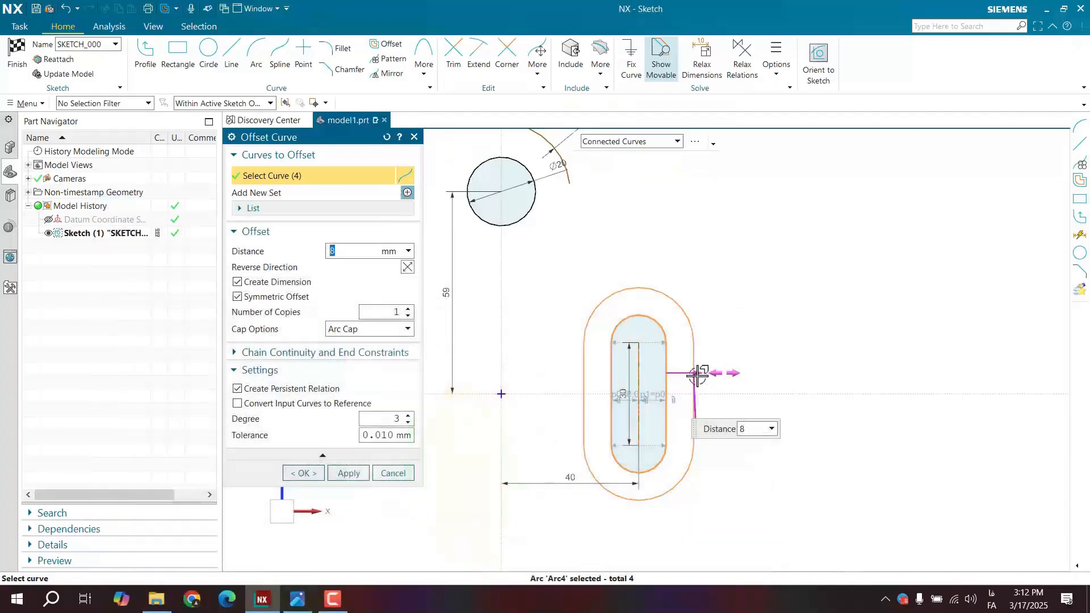
pyautogui.write('5')
pyautogui.press('Return')
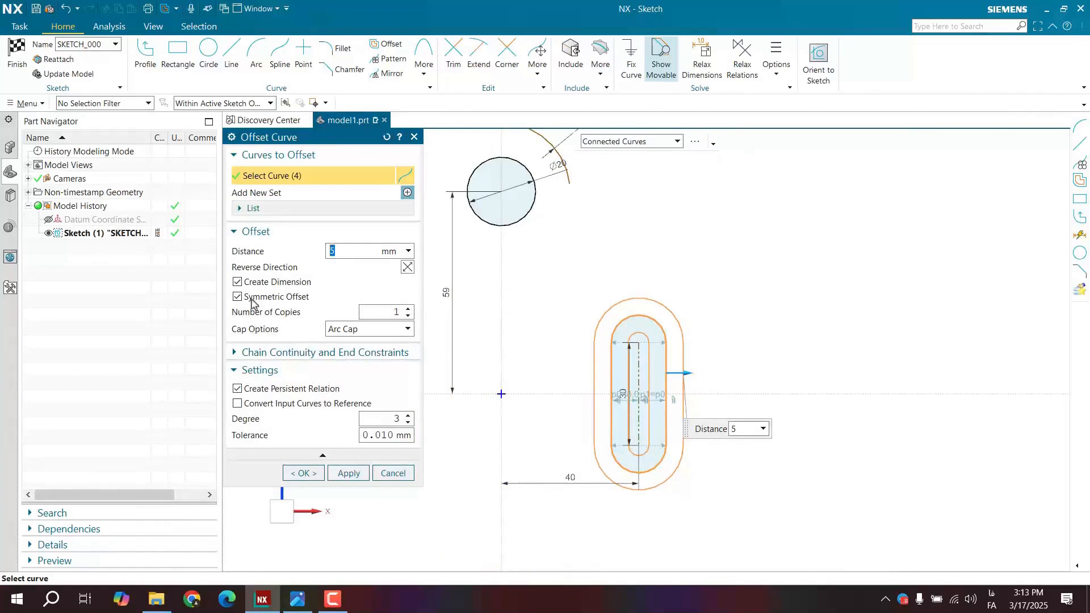
pyautogui.click(263, 298)
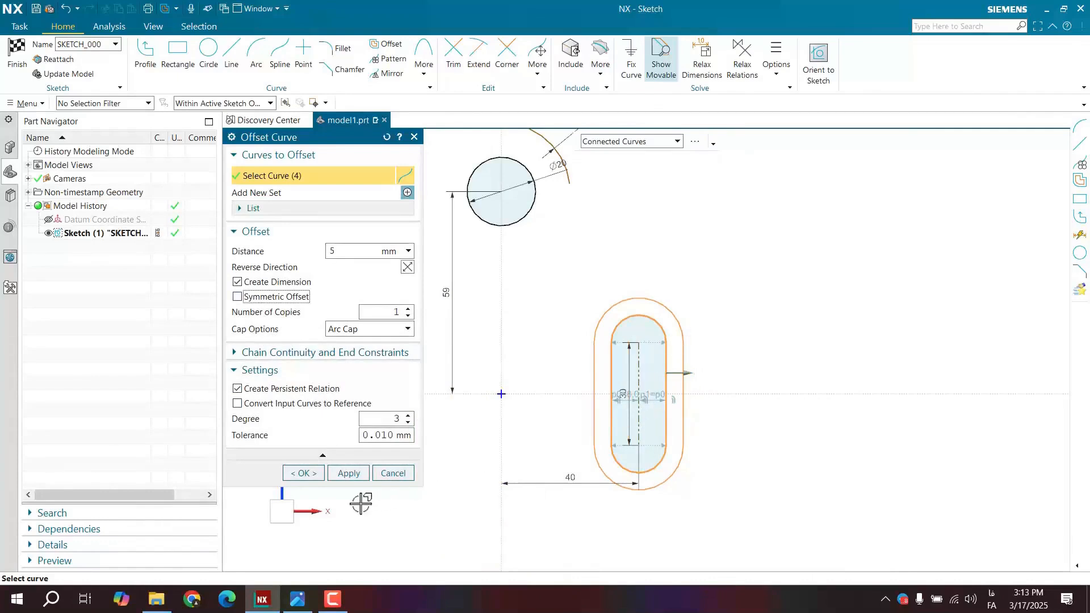
pyautogui.click(307, 474)
# Step: Draw an inward-curving arc of about 114 mm radius from the R20 arc's lower end to the slot's outer outline
pyautogui.keyDown('shift'); pyautogui.moveTo(570, 249); pyautogui.dragTo(563, 291, button='middle'); pyautogui.keyUp('shift')
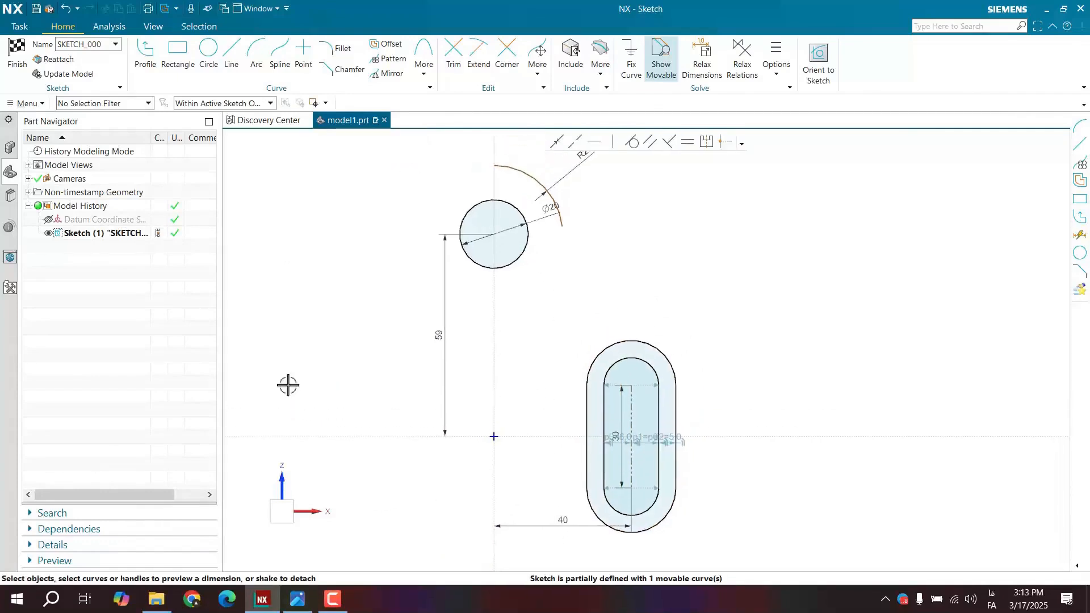
pyautogui.click(297, 599)
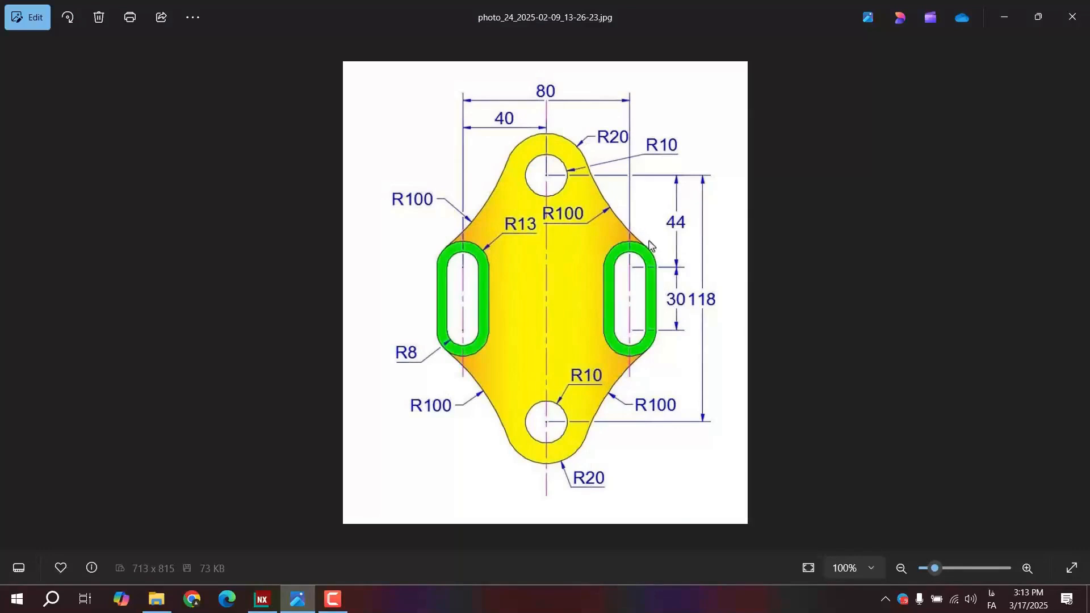
pyautogui.click(1009, 29)
pyautogui.click(256, 54)
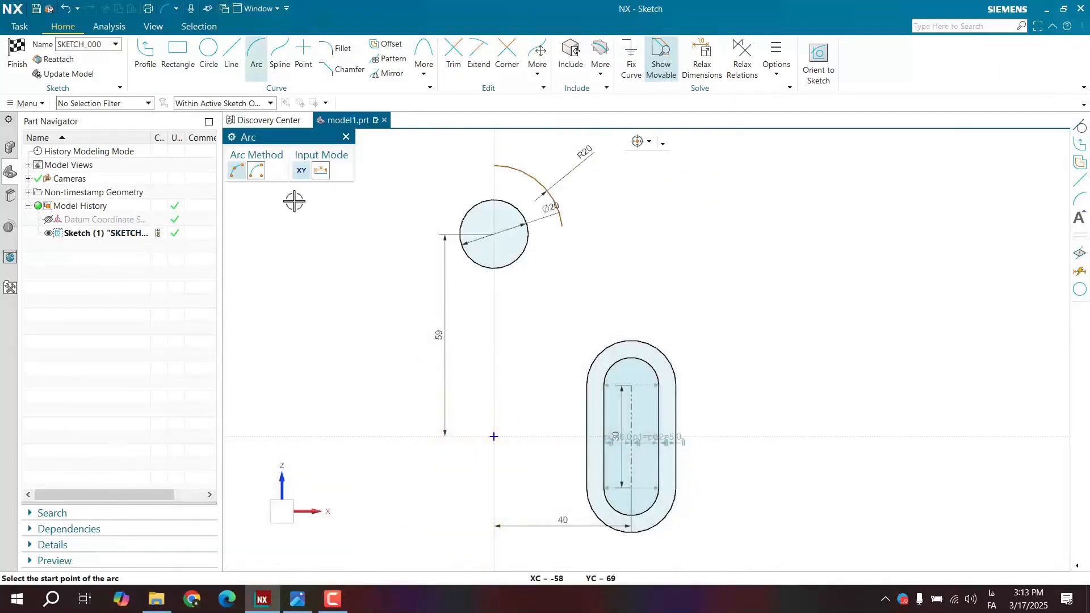
pyautogui.click(564, 231)
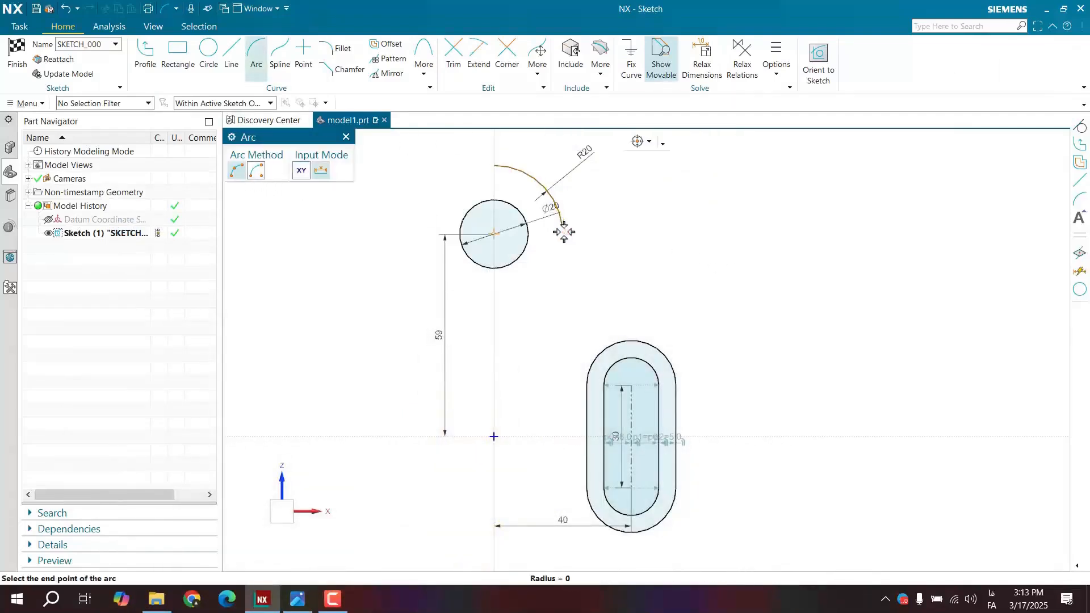
pyautogui.click(657, 346)
pyautogui.click(608, 297)
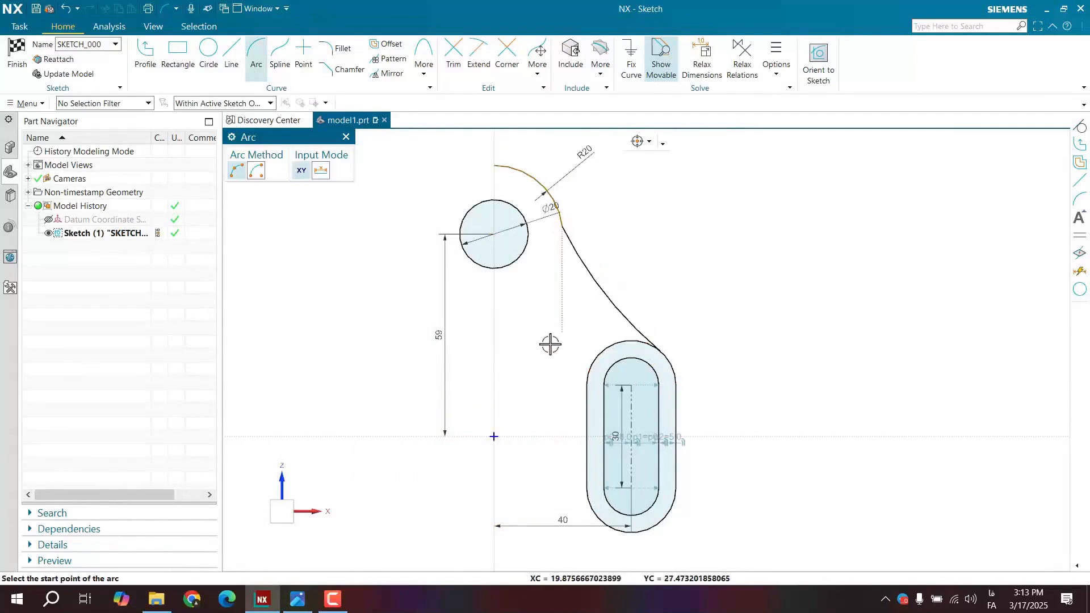
pyautogui.press('Escape')
# Step: Make the new connecting arc tangent to the R20 arc around the upper hole
pyautogui.click(572, 289)
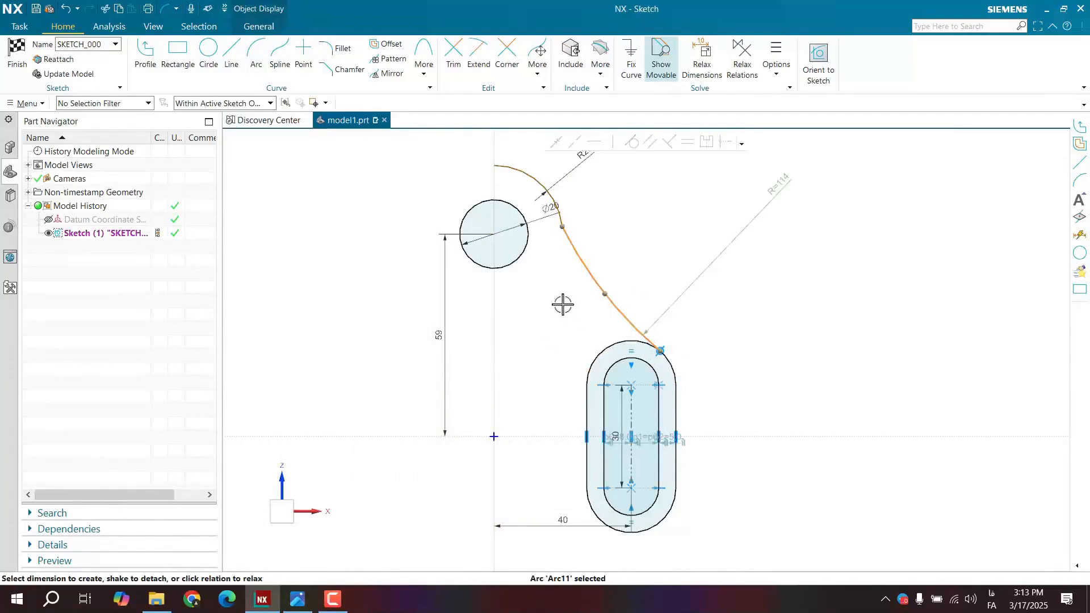
pyautogui.click(557, 214)
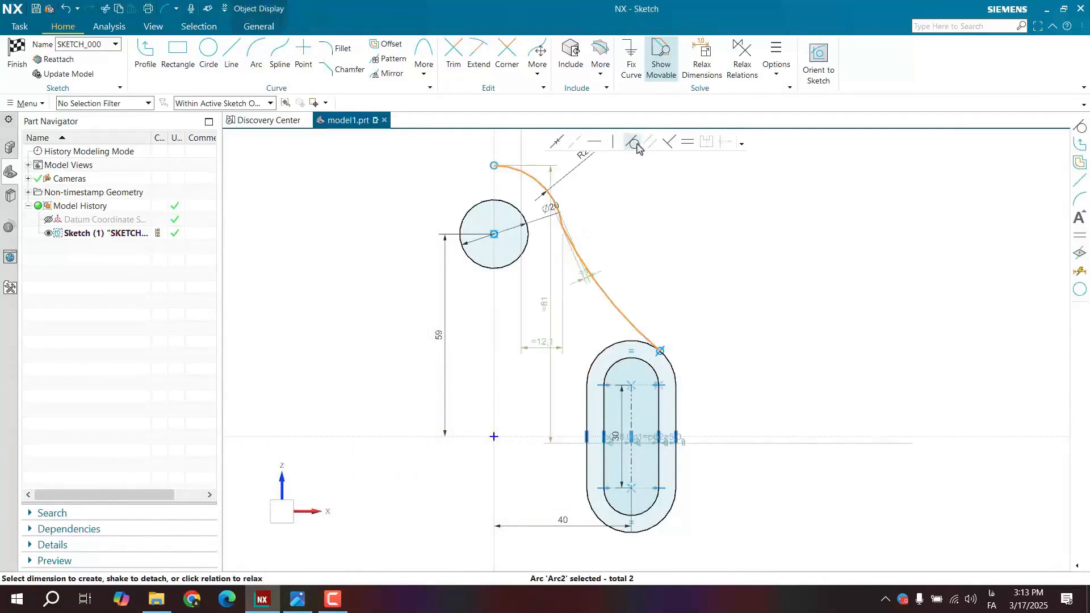
pyautogui.click(633, 142)
pyautogui.click(416, 334)
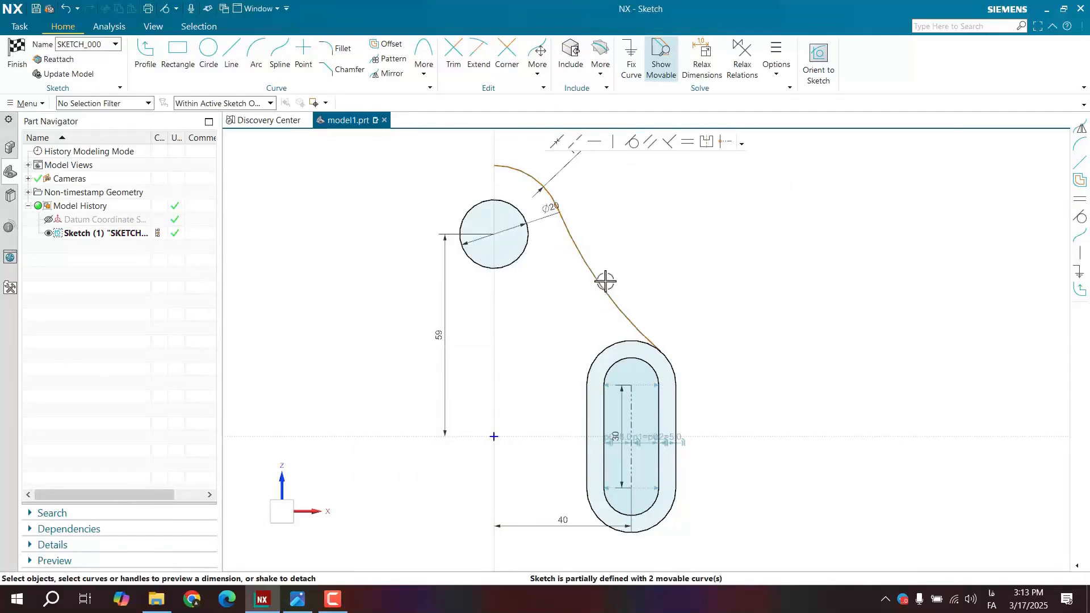
# Step: Set the connecting arc's radius to 100 mm
pyautogui.click(608, 296)
pyautogui.doubleClick(696, 253)
pyautogui.write('1')
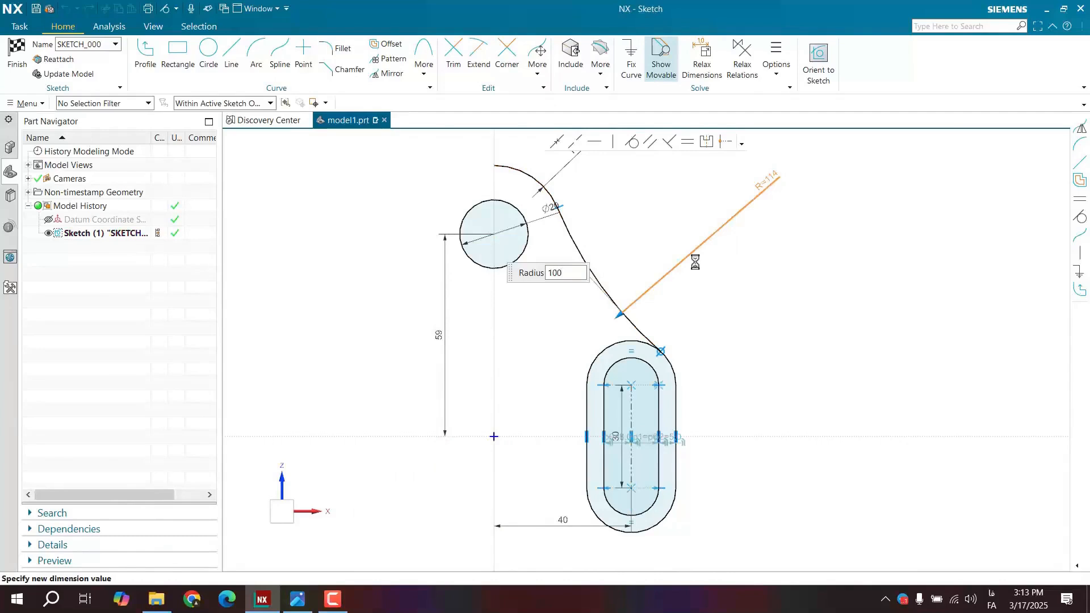
pyautogui.write('00')
pyautogui.press('Return')
# Step: Mirror the upper circle, the R20 arc and the R100 arc across the sketch's horizontal axis
pyautogui.scroll(-2, 713, 285)
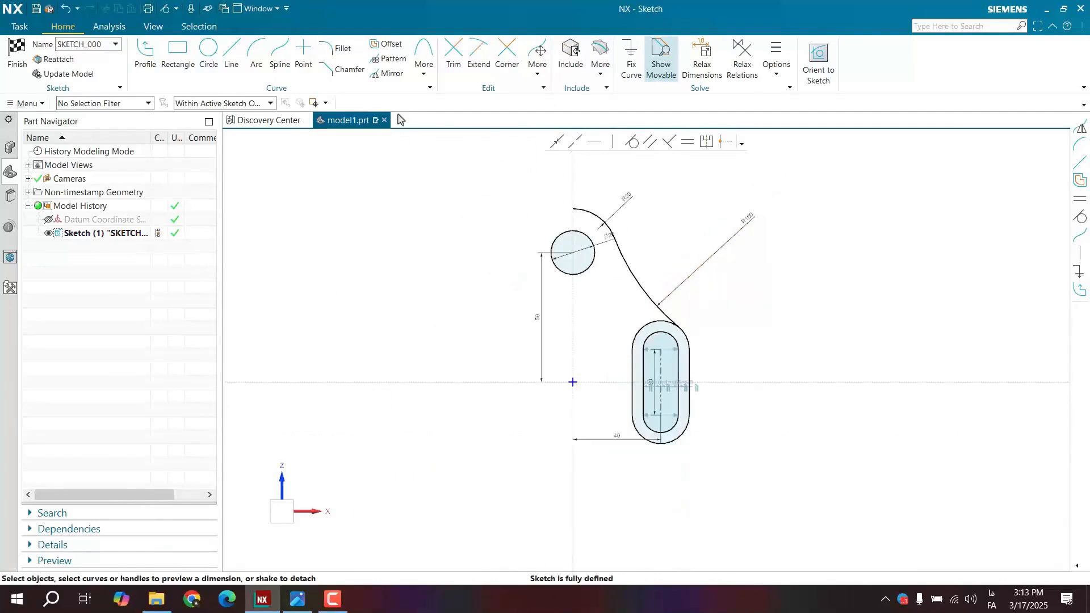
pyautogui.click(391, 73)
pyautogui.click(602, 226)
pyautogui.click(580, 273)
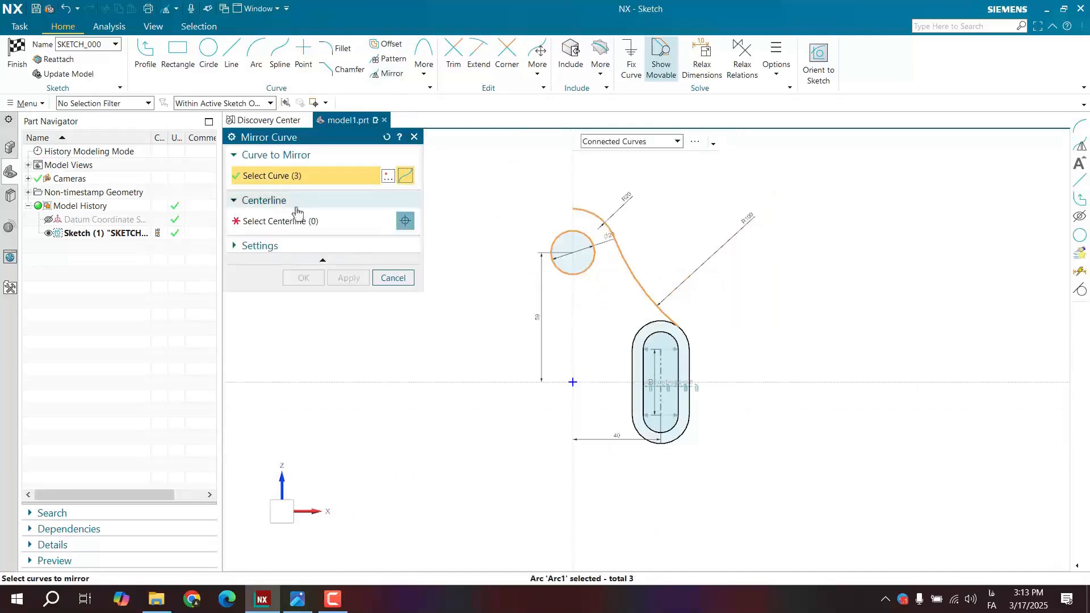
pyautogui.click(303, 222)
pyautogui.click(550, 382)
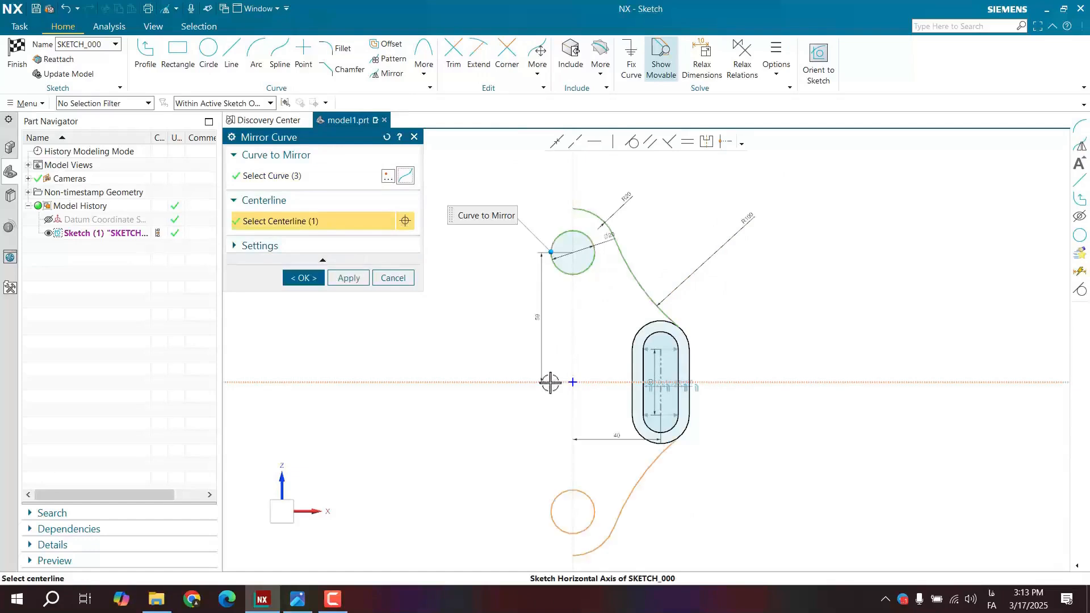
pyautogui.click(348, 277)
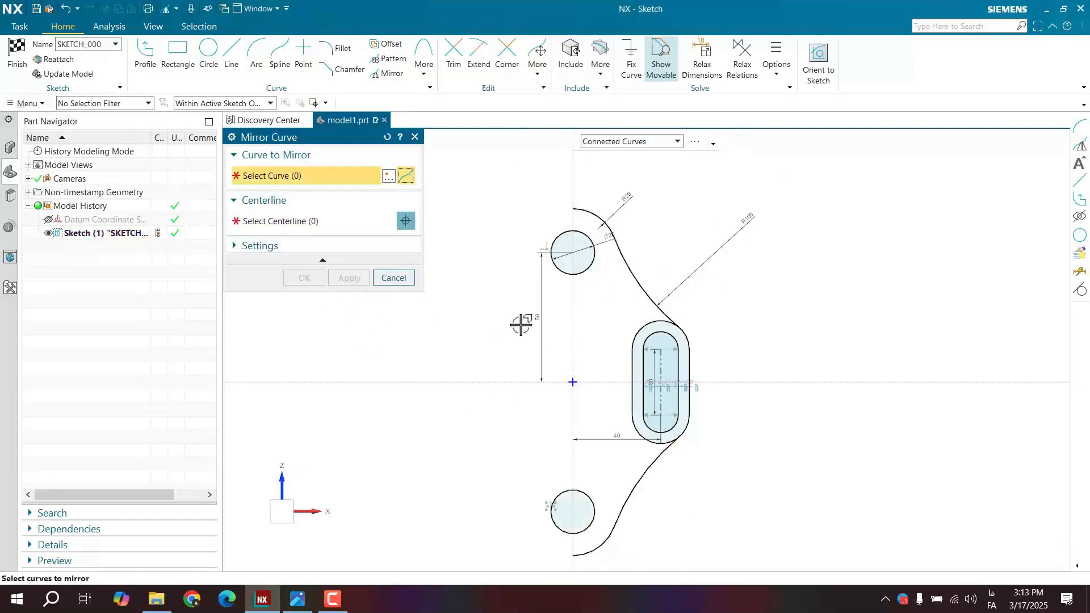
# Step: Mirror the upper and lower profile arcs and both slot outlines across the sketch's vertical axis
pyautogui.scroll(-2, 650, 286)
pyautogui.scroll(2, 590, 367)
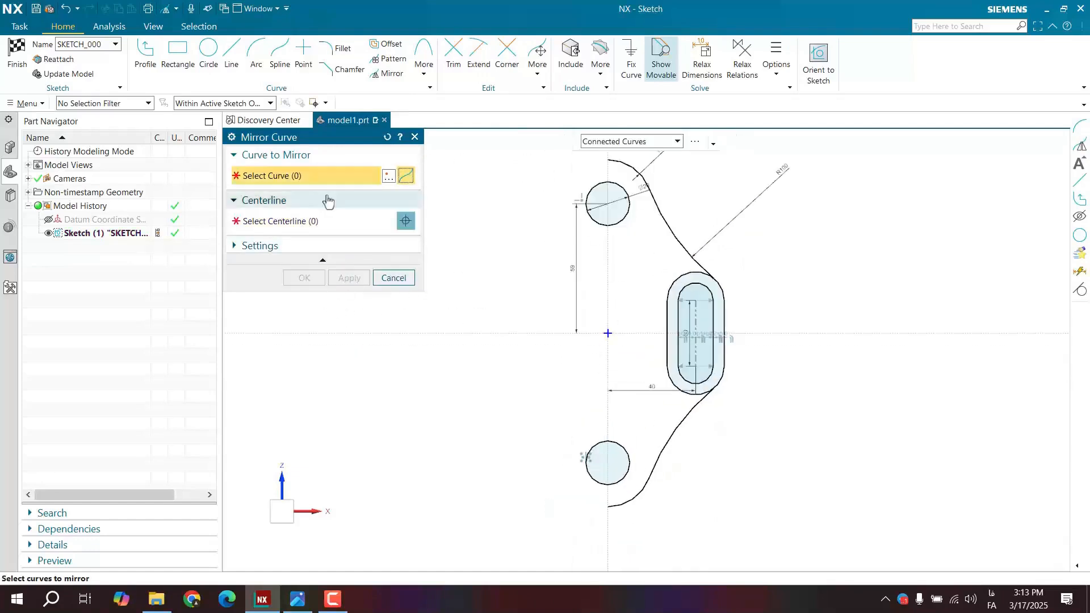
pyautogui.click(267, 246)
pyautogui.click(267, 245)
pyautogui.click(266, 246)
pyautogui.click(266, 246)
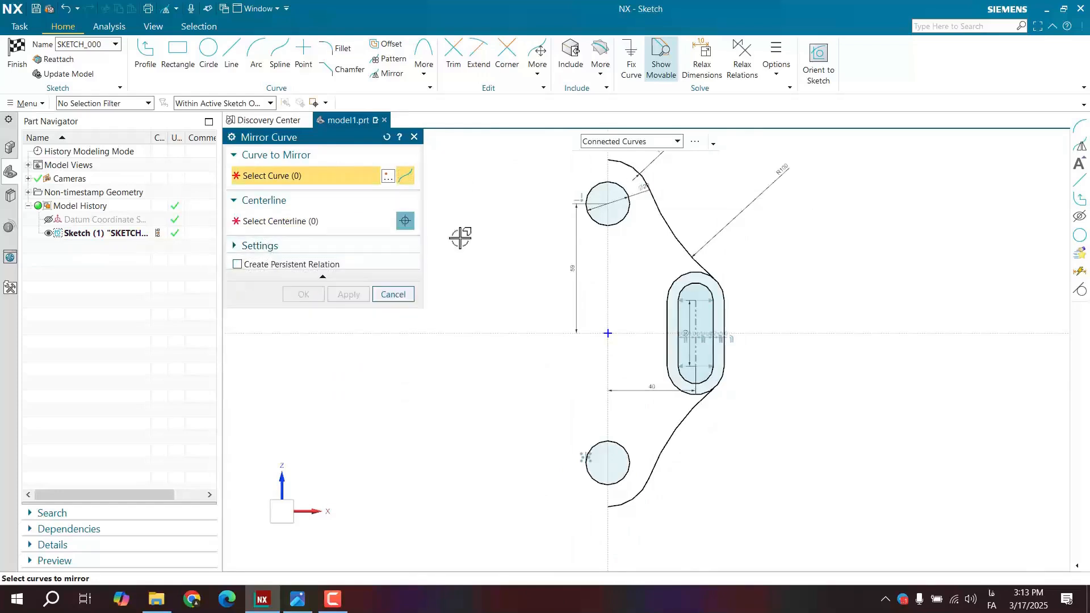
pyautogui.click(646, 179)
pyautogui.click(711, 397)
pyautogui.click(710, 391)
pyautogui.click(705, 377)
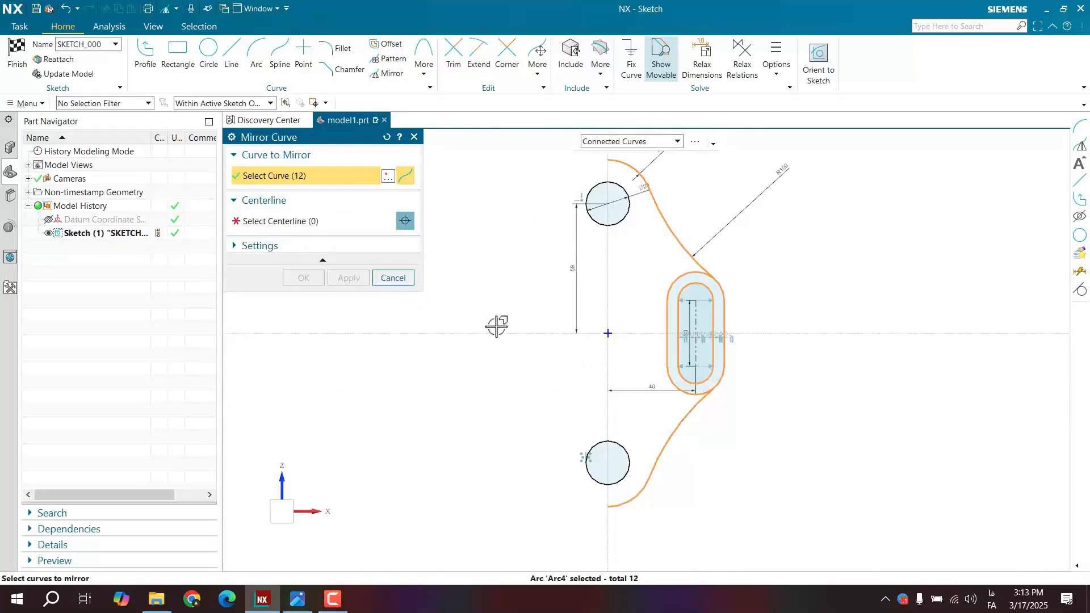
pyautogui.middleClick(550, 302)
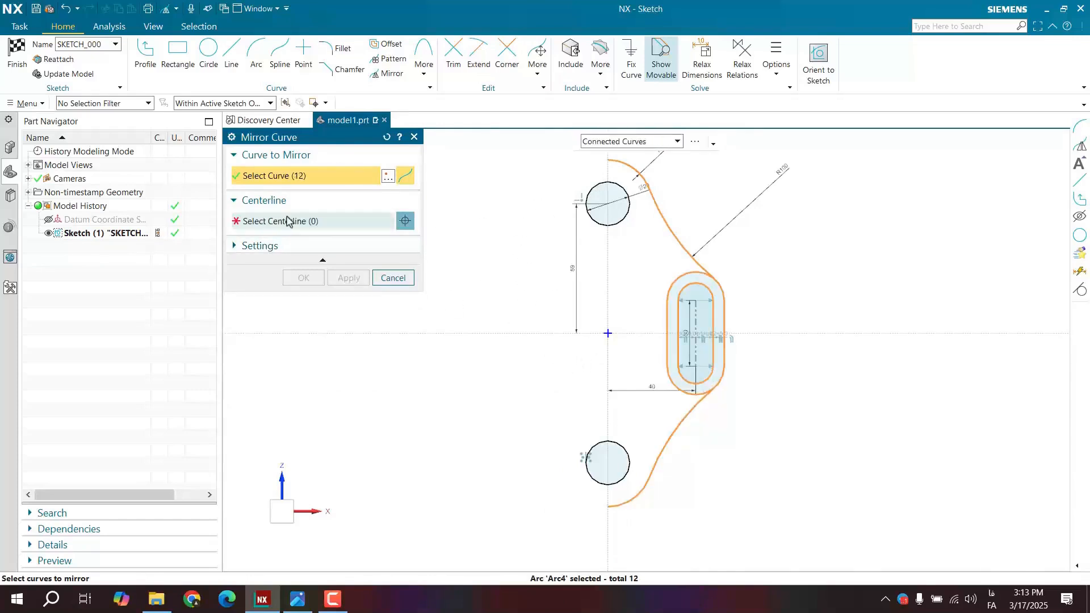
pyautogui.click(608, 269)
pyautogui.click(304, 278)
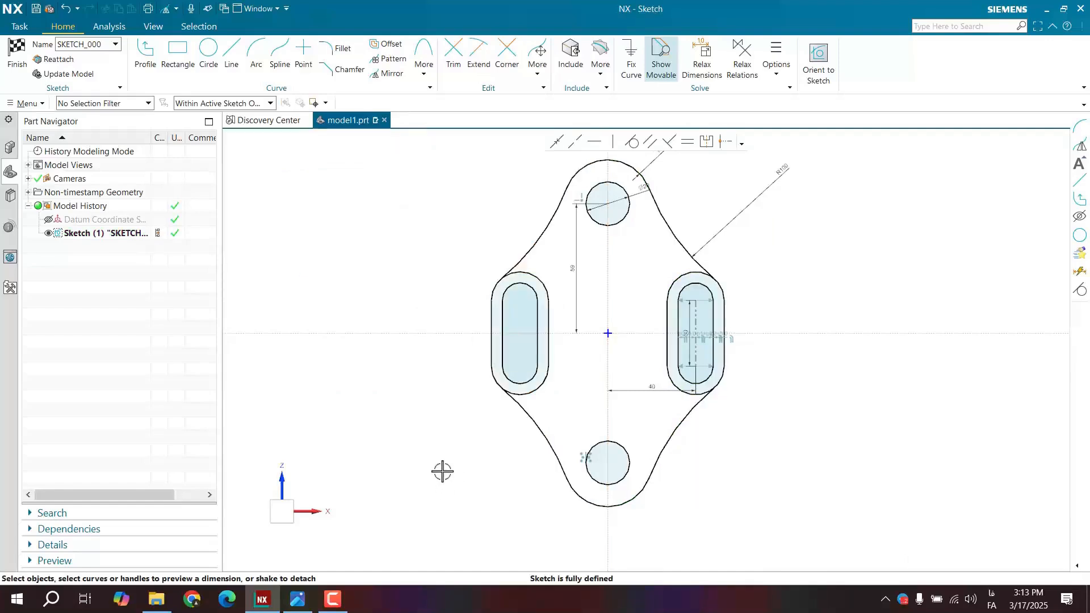
# Step: Compare the completed sketch with the dimensioned reference drawing
pyautogui.scroll(-1, 619, 506)
pyautogui.scroll(1, 446, 410)
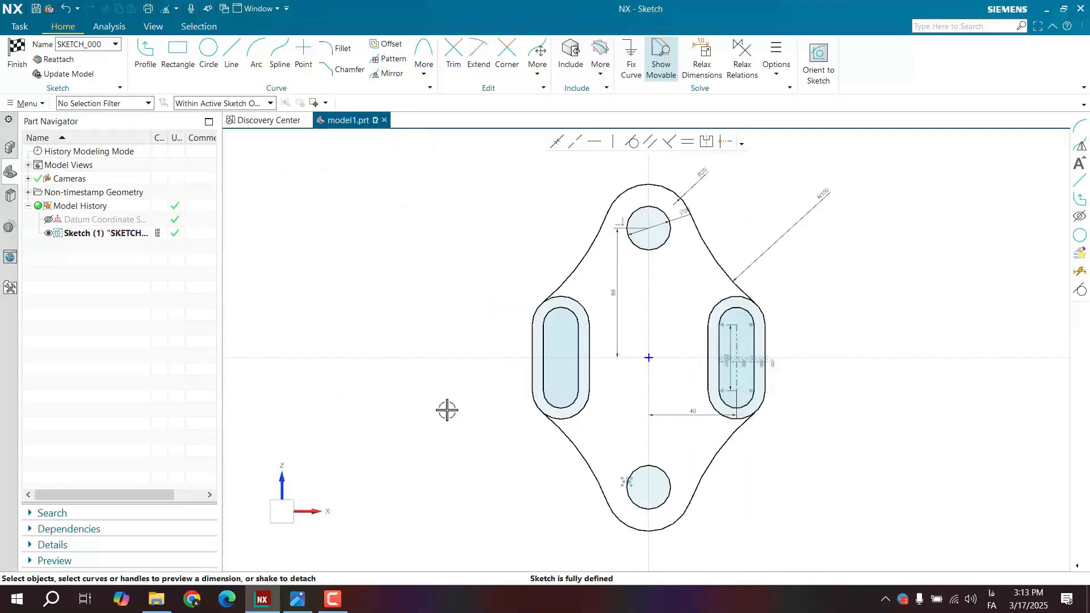
pyautogui.click(295, 605)
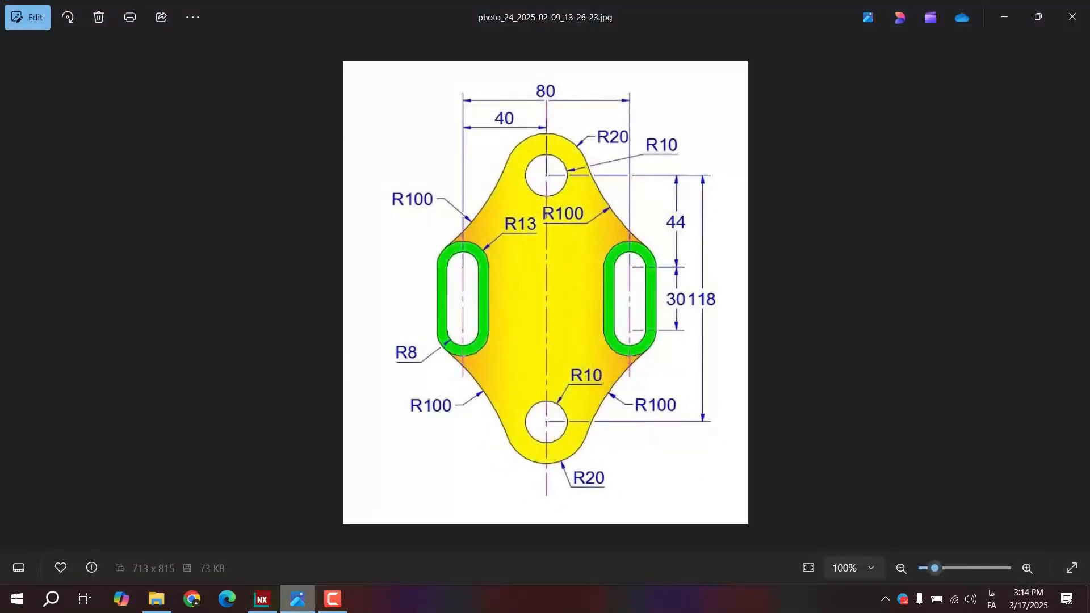
pyautogui.click(297, 599)
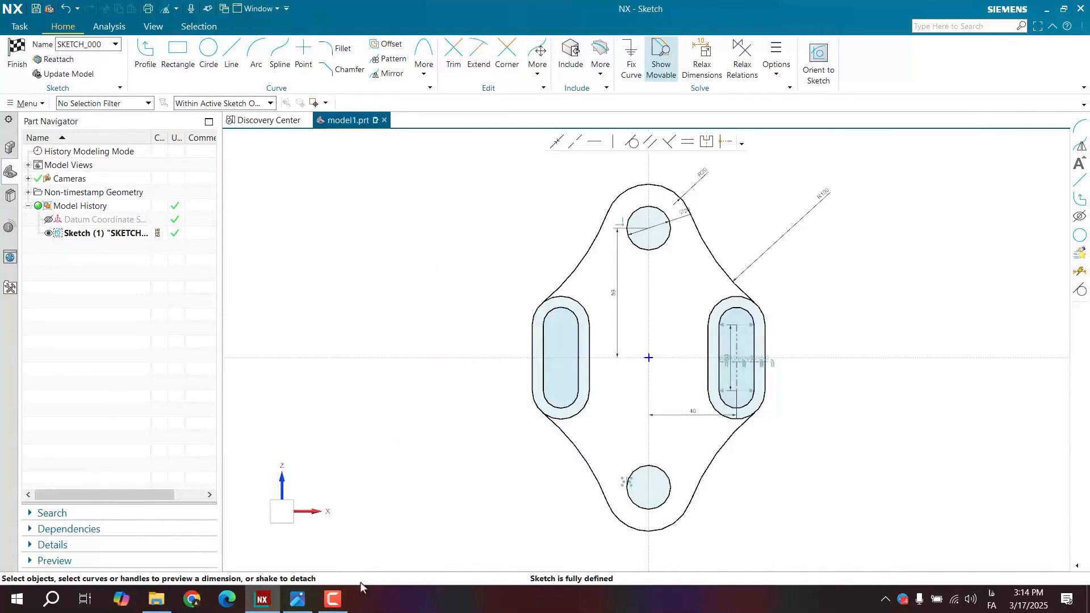
pyautogui.click(333, 598)
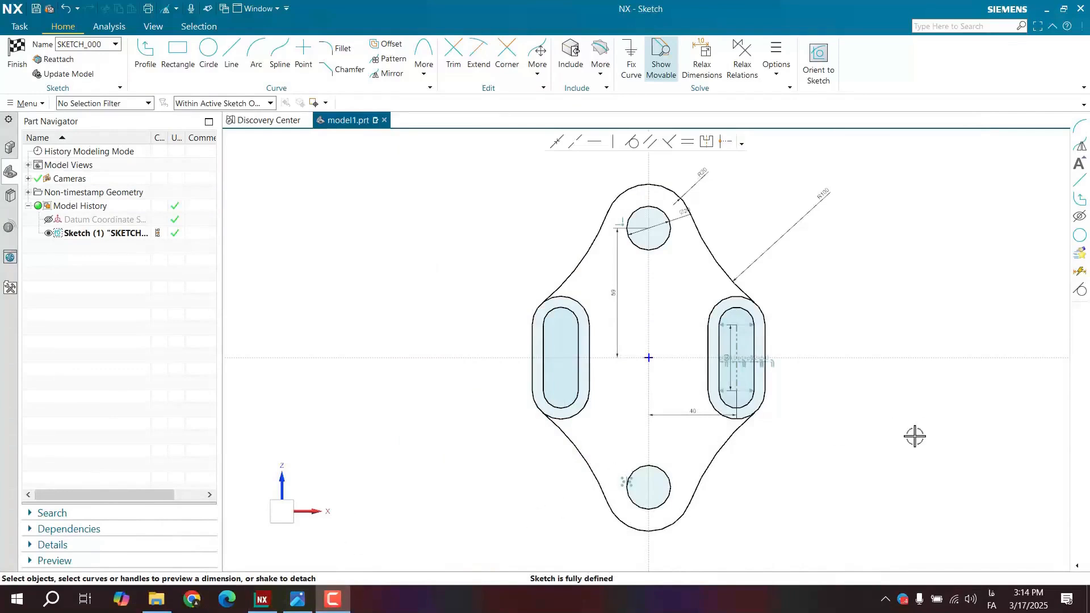